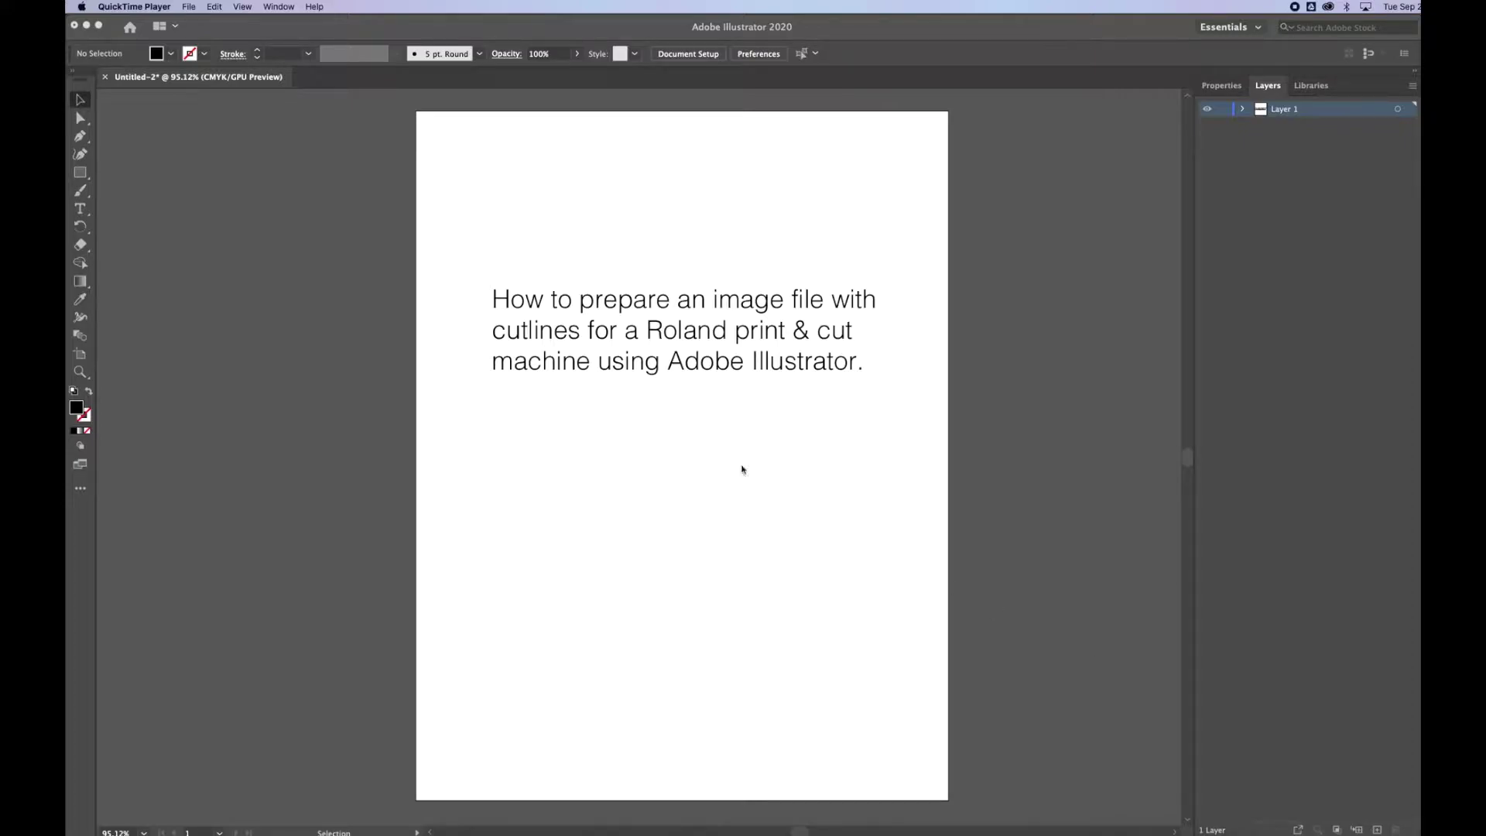
Step: Create a new document measuring 5 × 5 inches with CMYK color mode
left_click(234, 35)
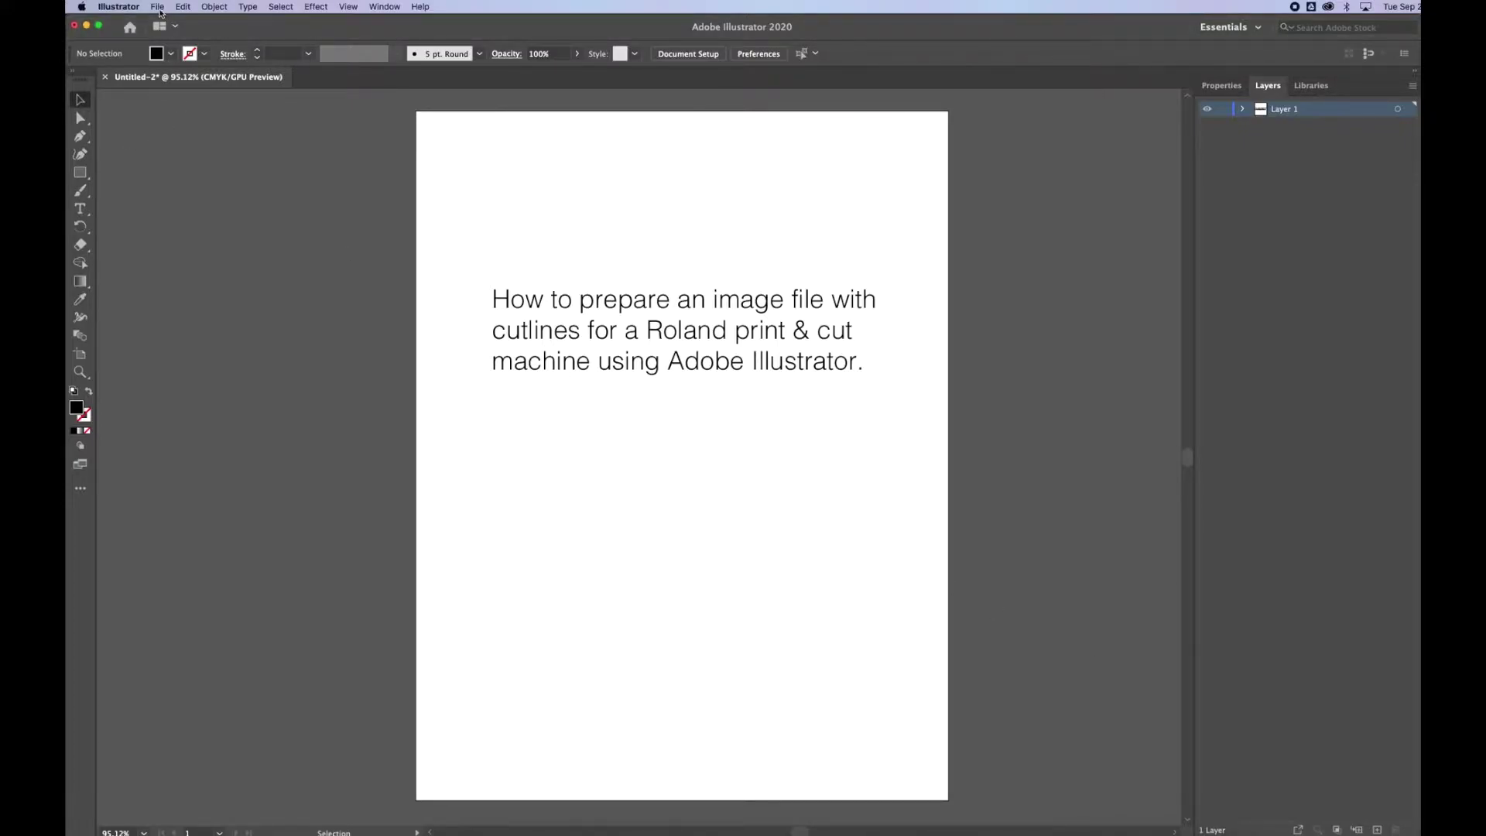
left_click(159, 10)
left_click(165, 23)
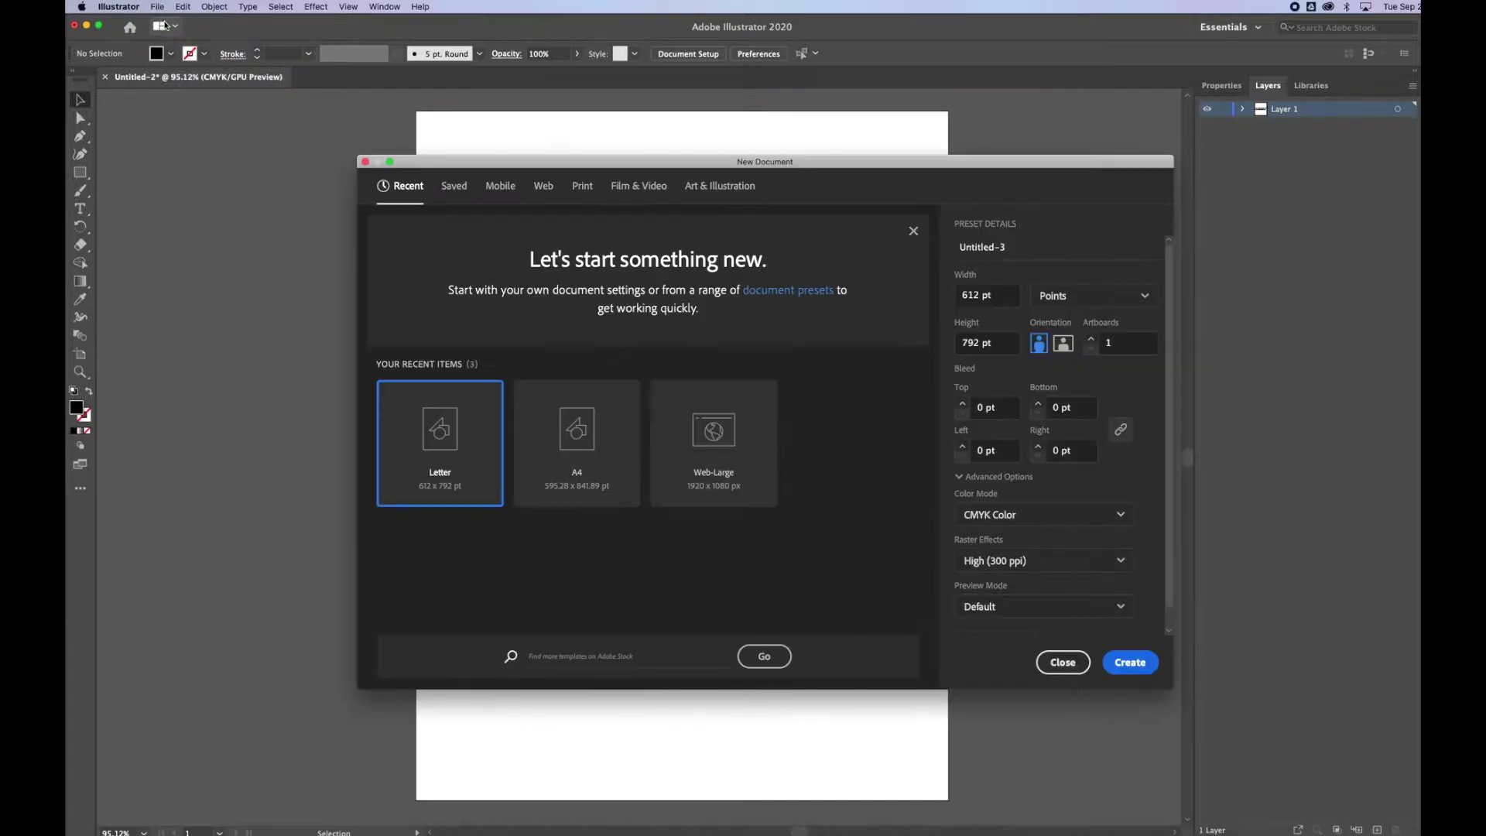
left_click(1066, 297)
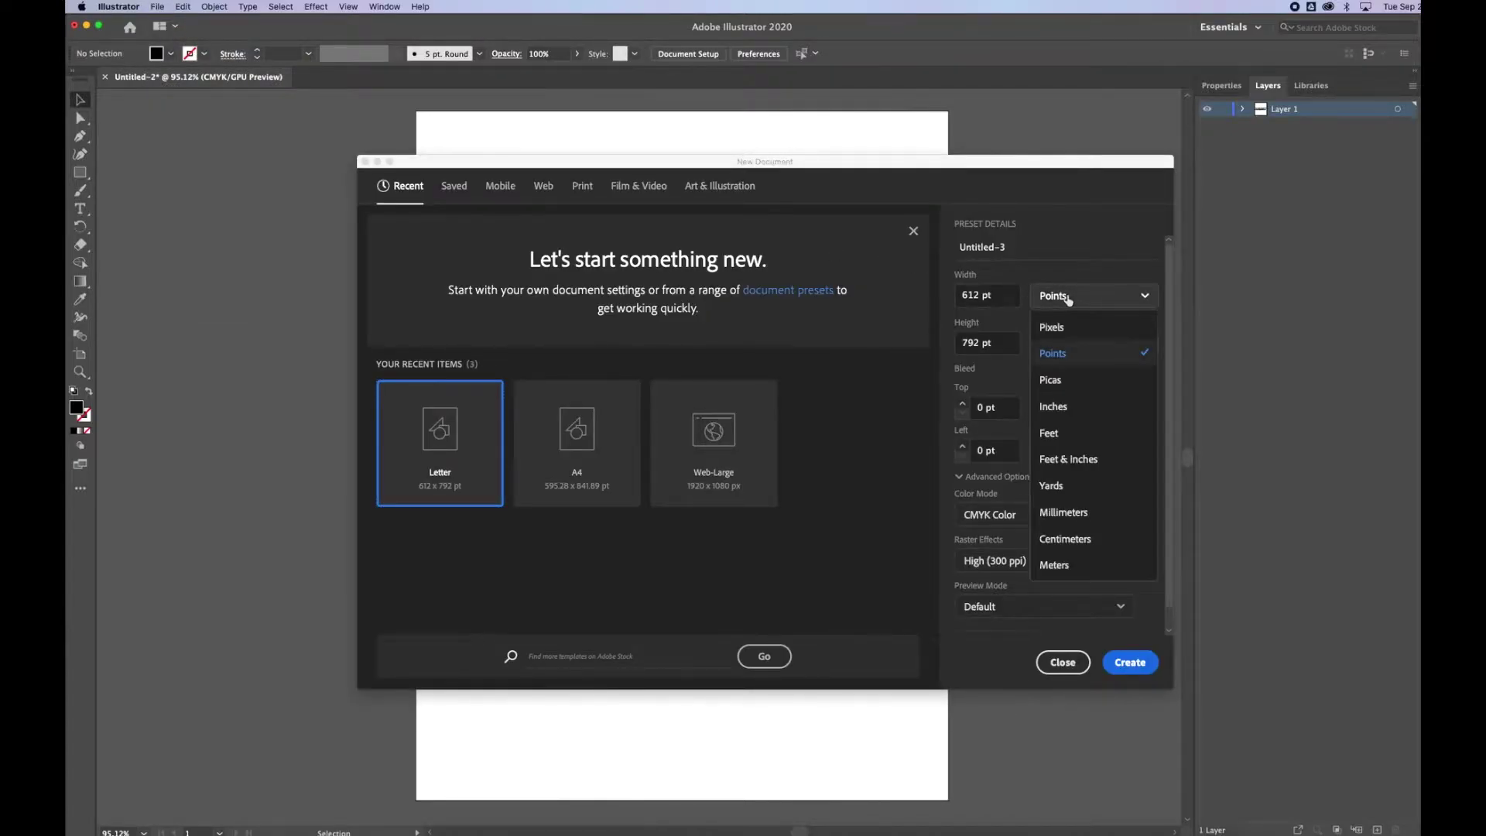
left_click(1066, 403)
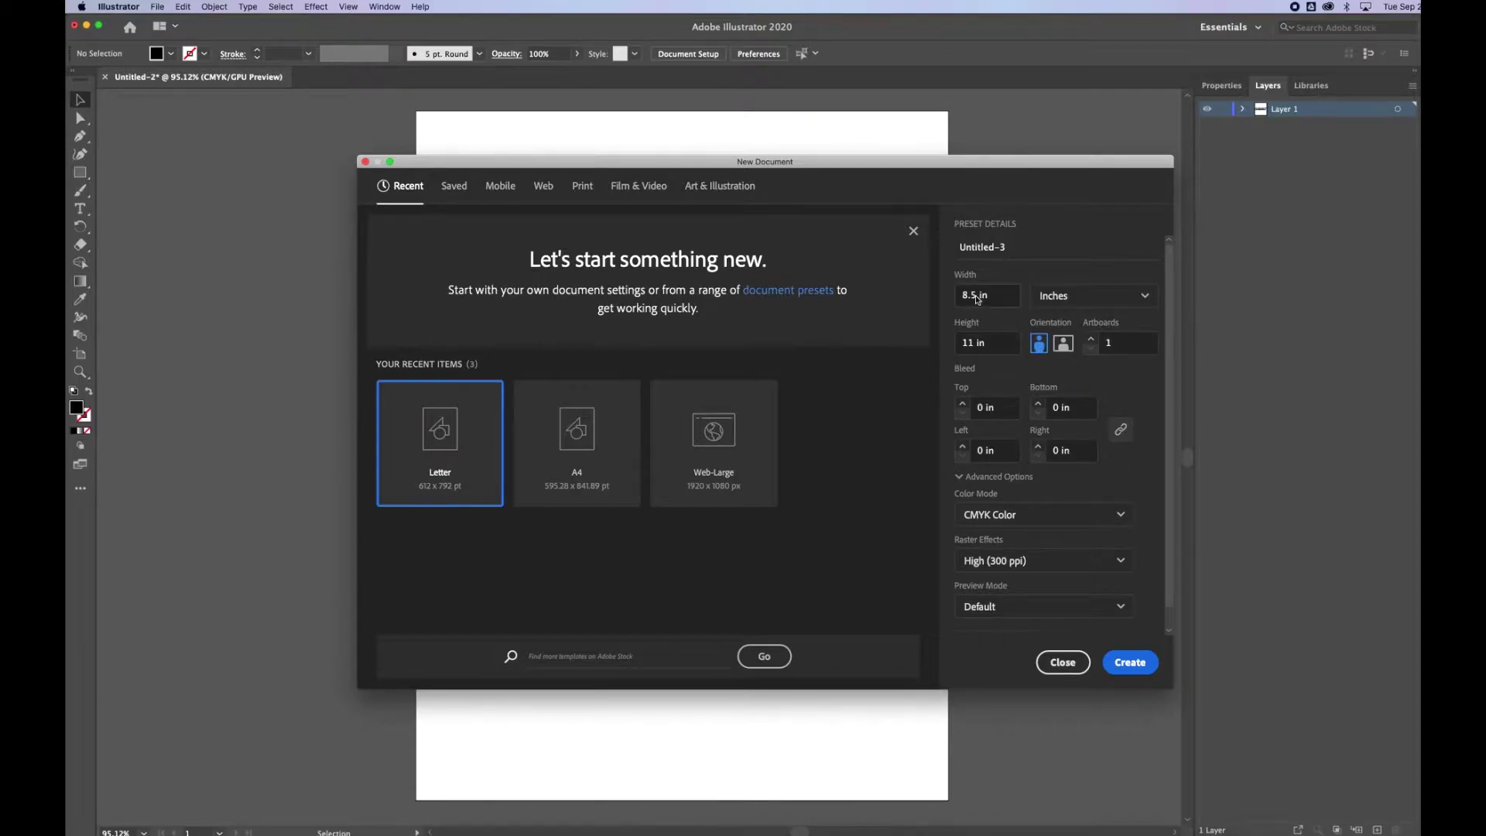
left_click_drag(977, 297, 957, 297)
type("5")
left_click_drag(977, 344, 959, 344)
type("5")
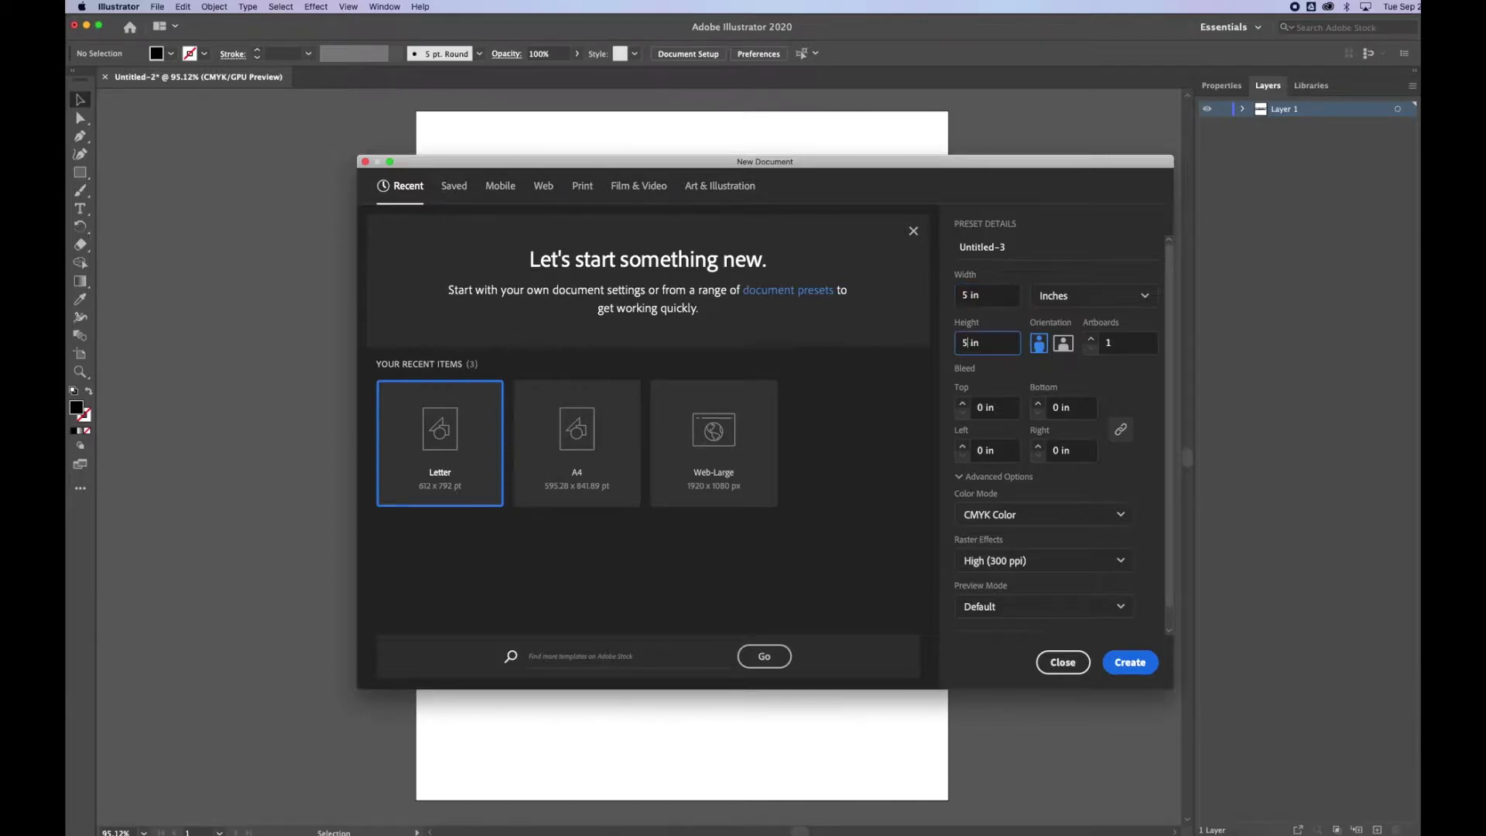
left_click(1131, 663)
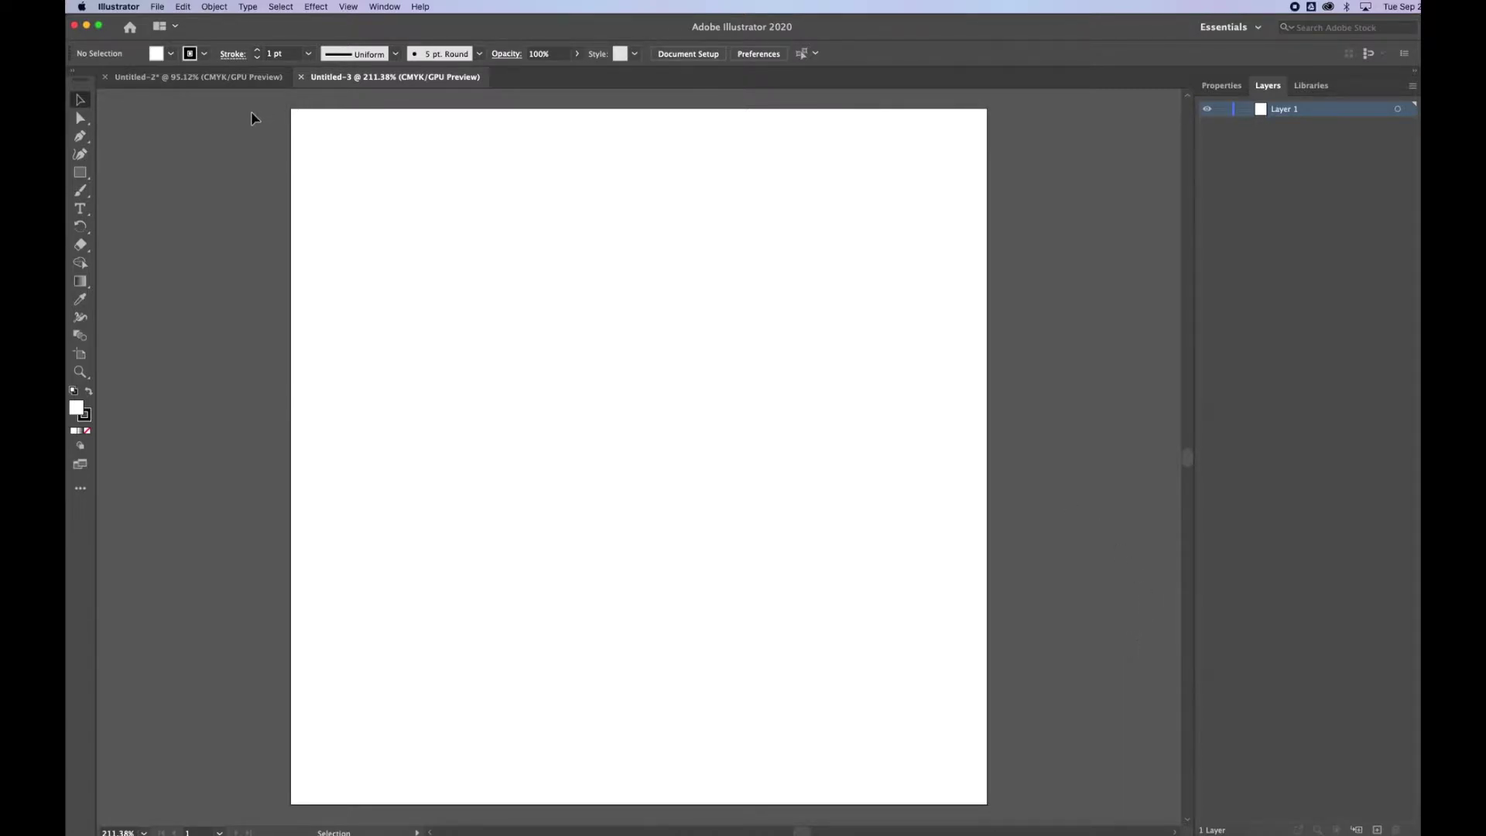
Step: Place the Instagram logo EPS file from the Downloads folder into the new document
left_click(159, 7)
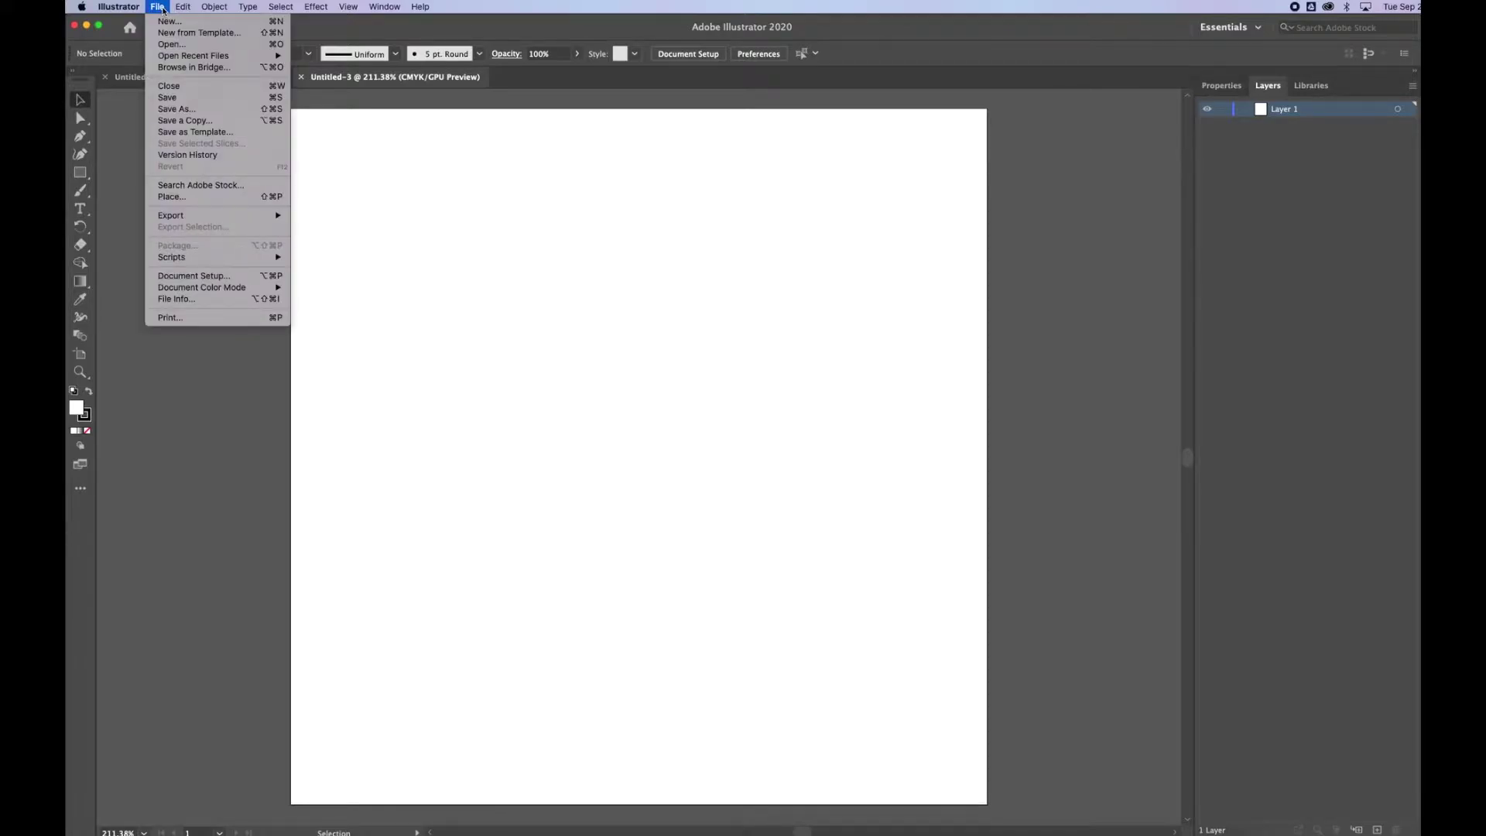
left_click(183, 198)
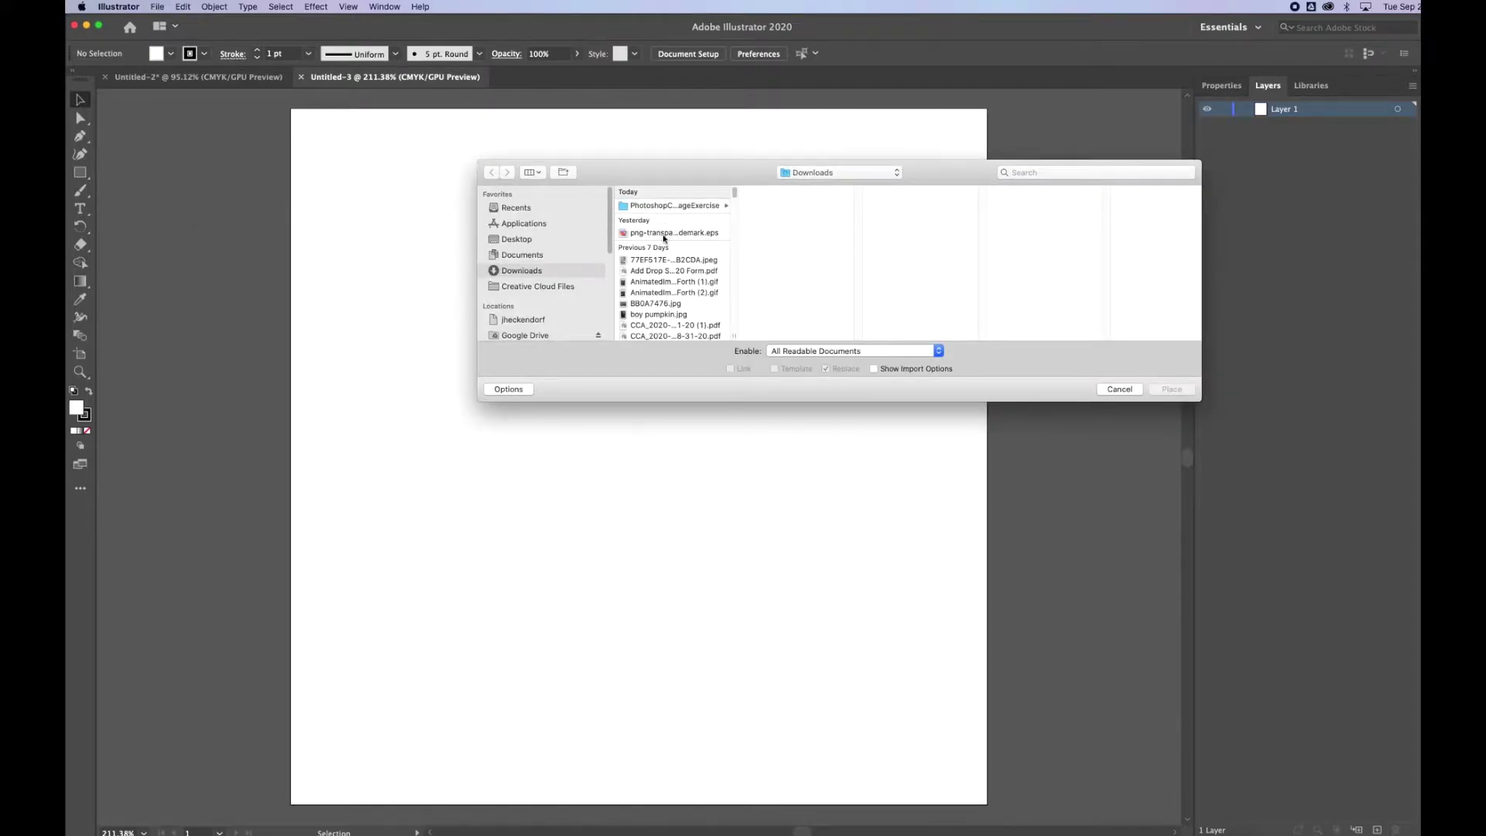
left_click(665, 236)
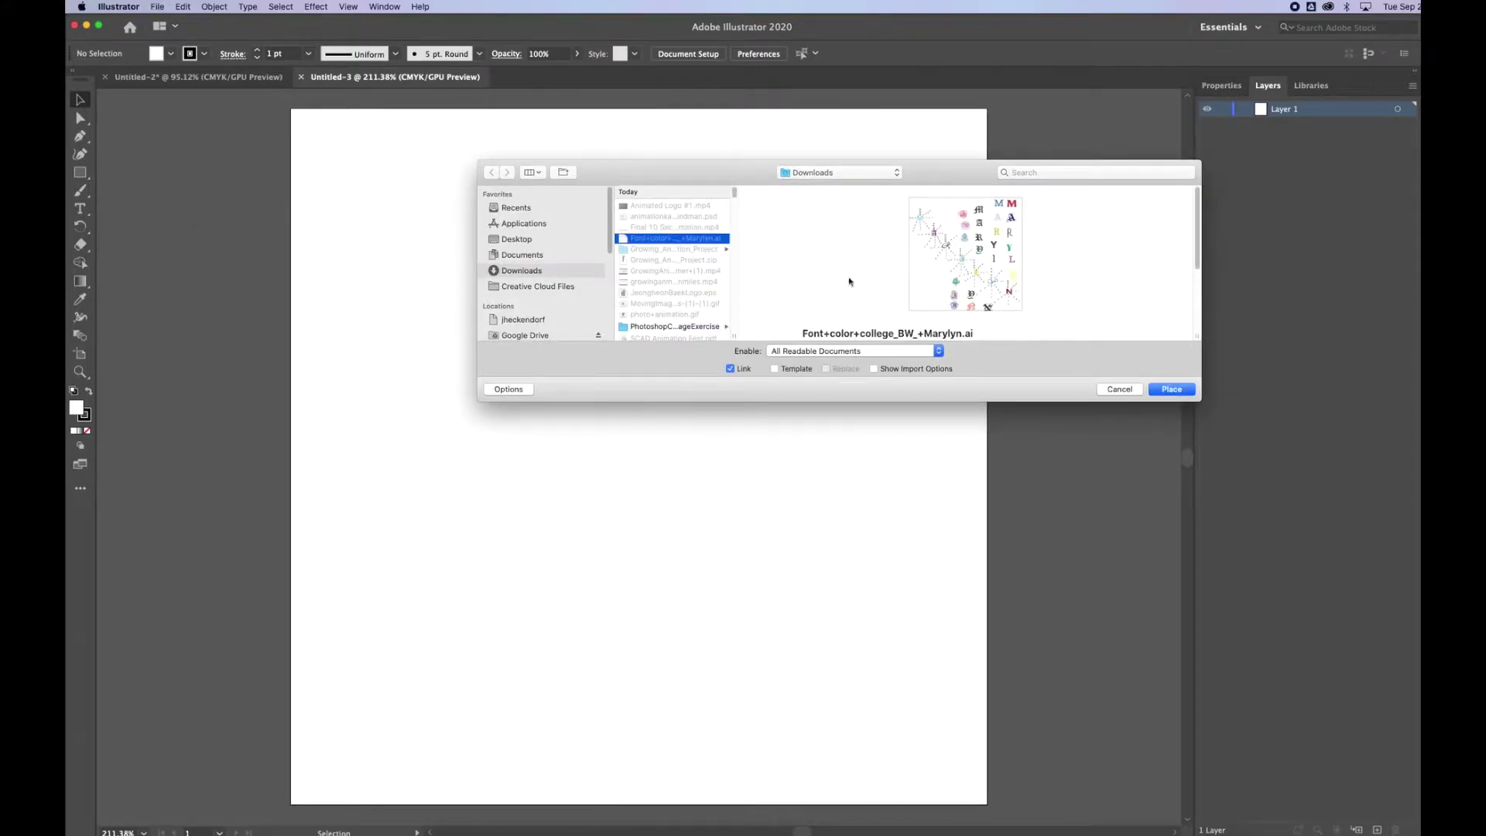
scroll(676, 270, "down", 5)
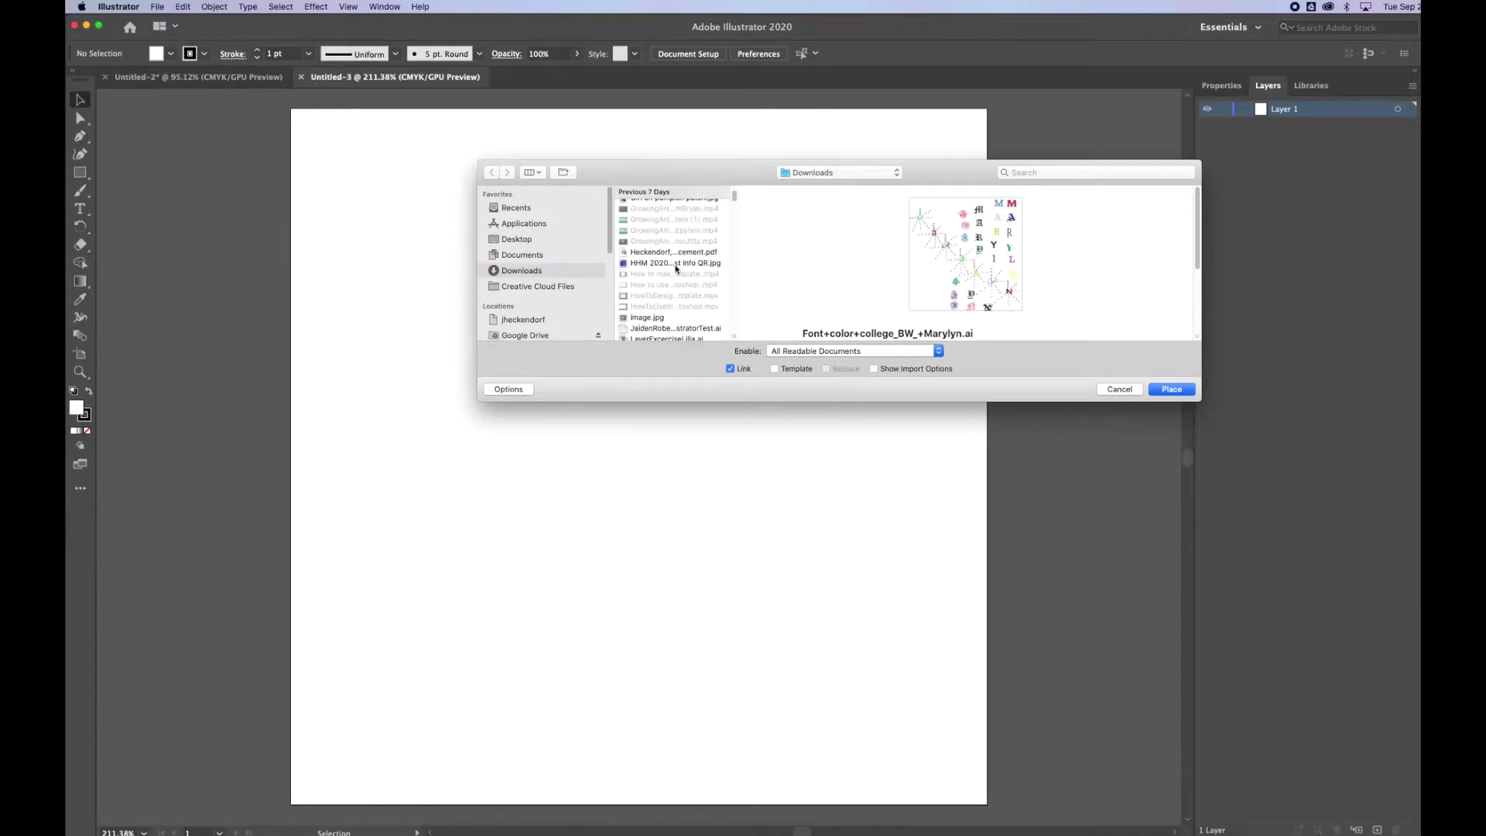
scroll(675, 281, "down", 2)
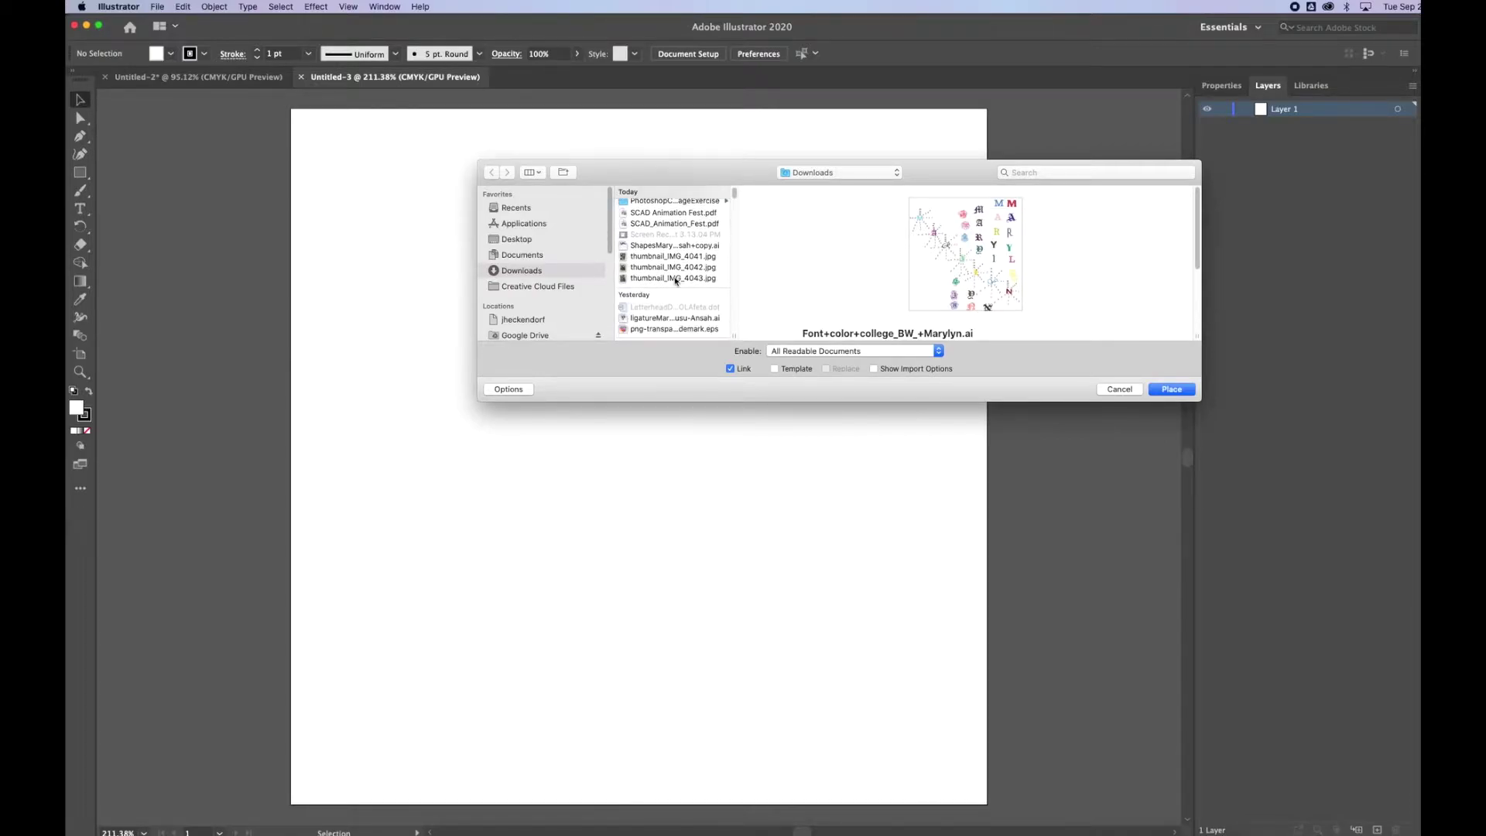
left_click(667, 328)
left_click(1171, 389)
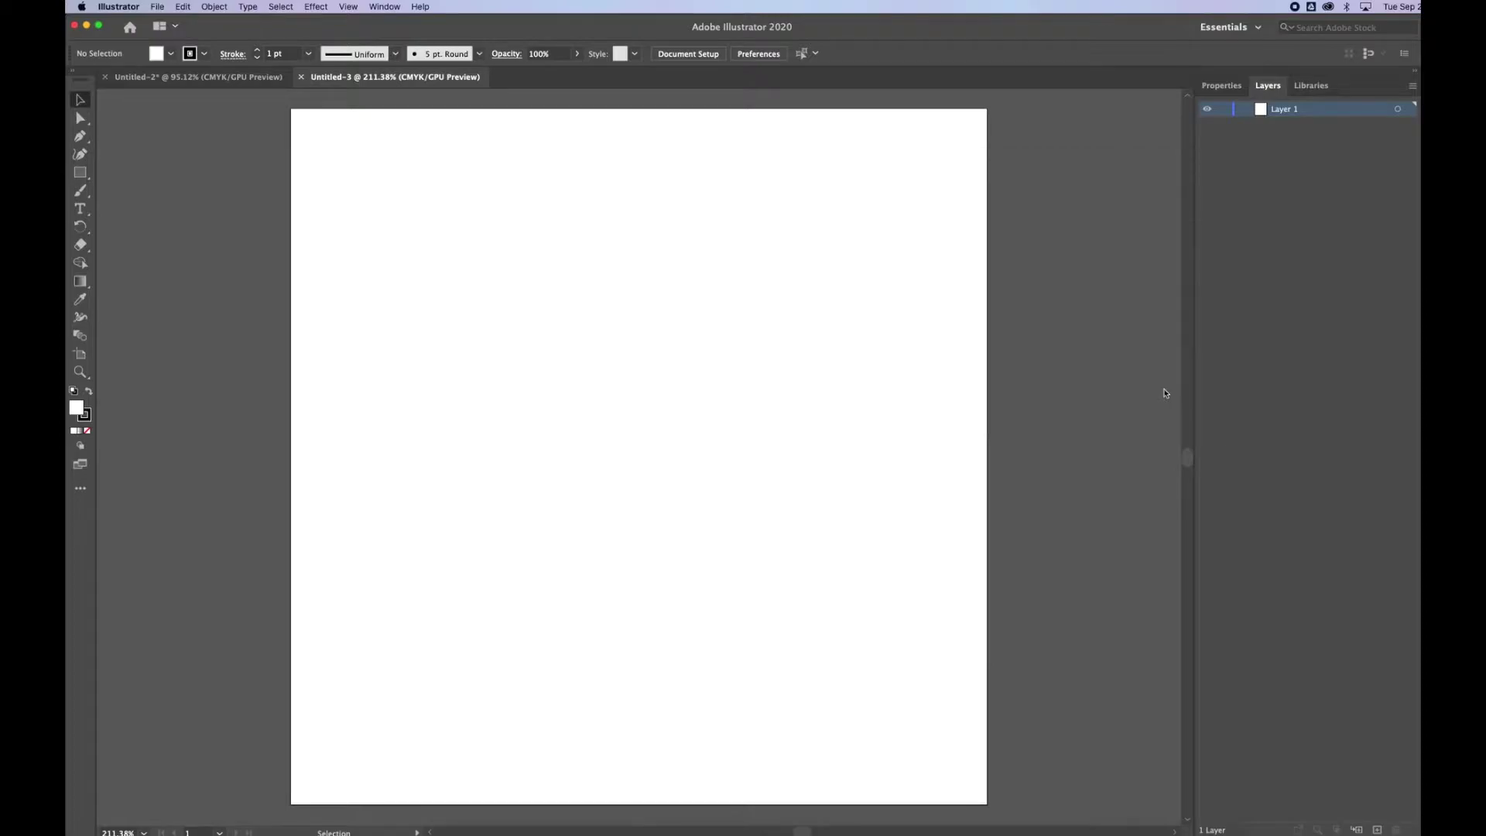
left_click(539, 317)
Step: Scale the placed logo down to about 4.55 × 4.51 in and center it on the artboard
left_click_drag(864, 462, 640, 318)
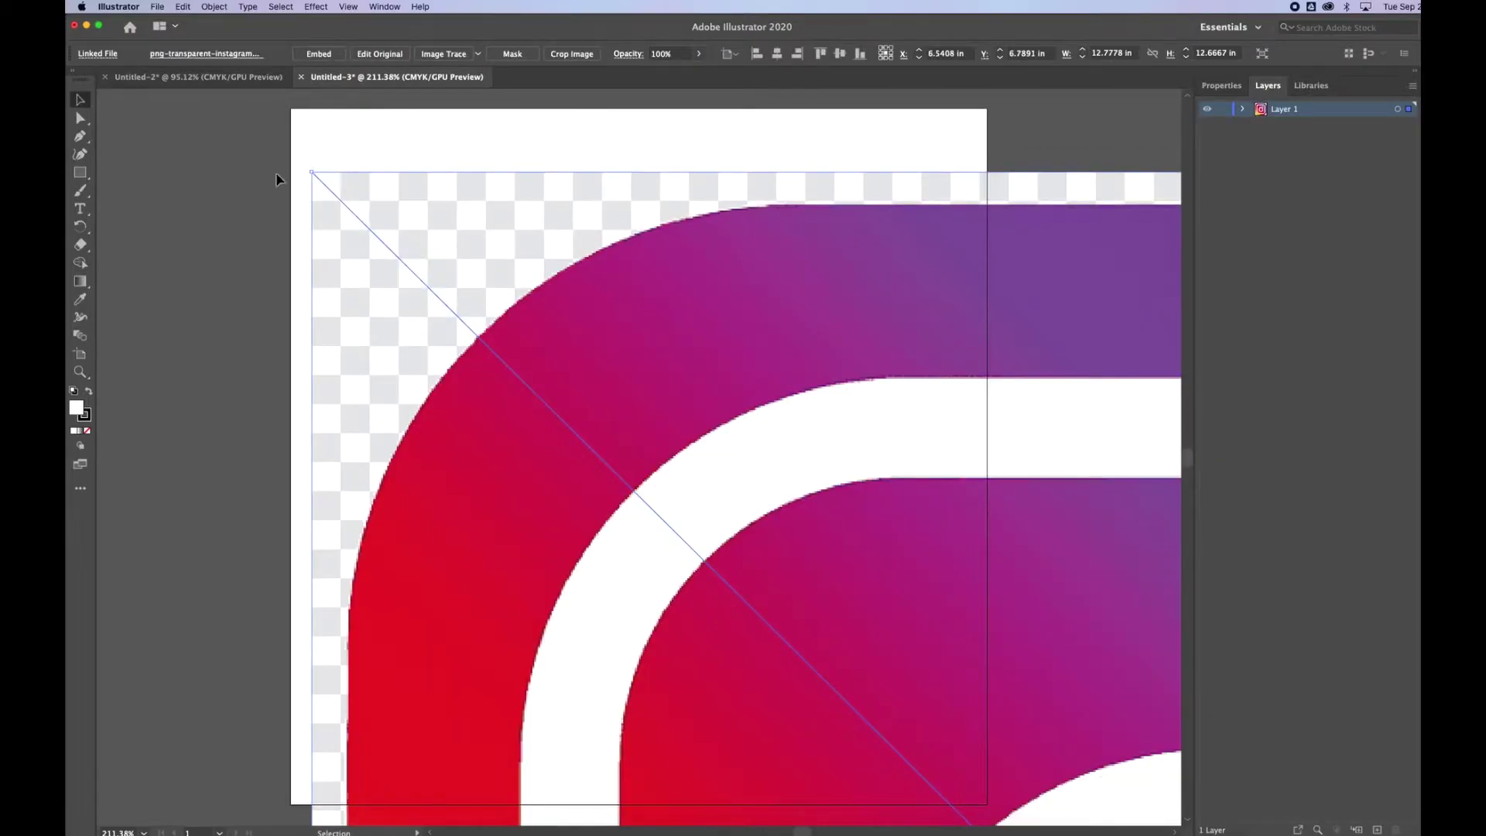
left_click_drag(311, 171, 546, 387)
left_click_drag(727, 507, 437, 224)
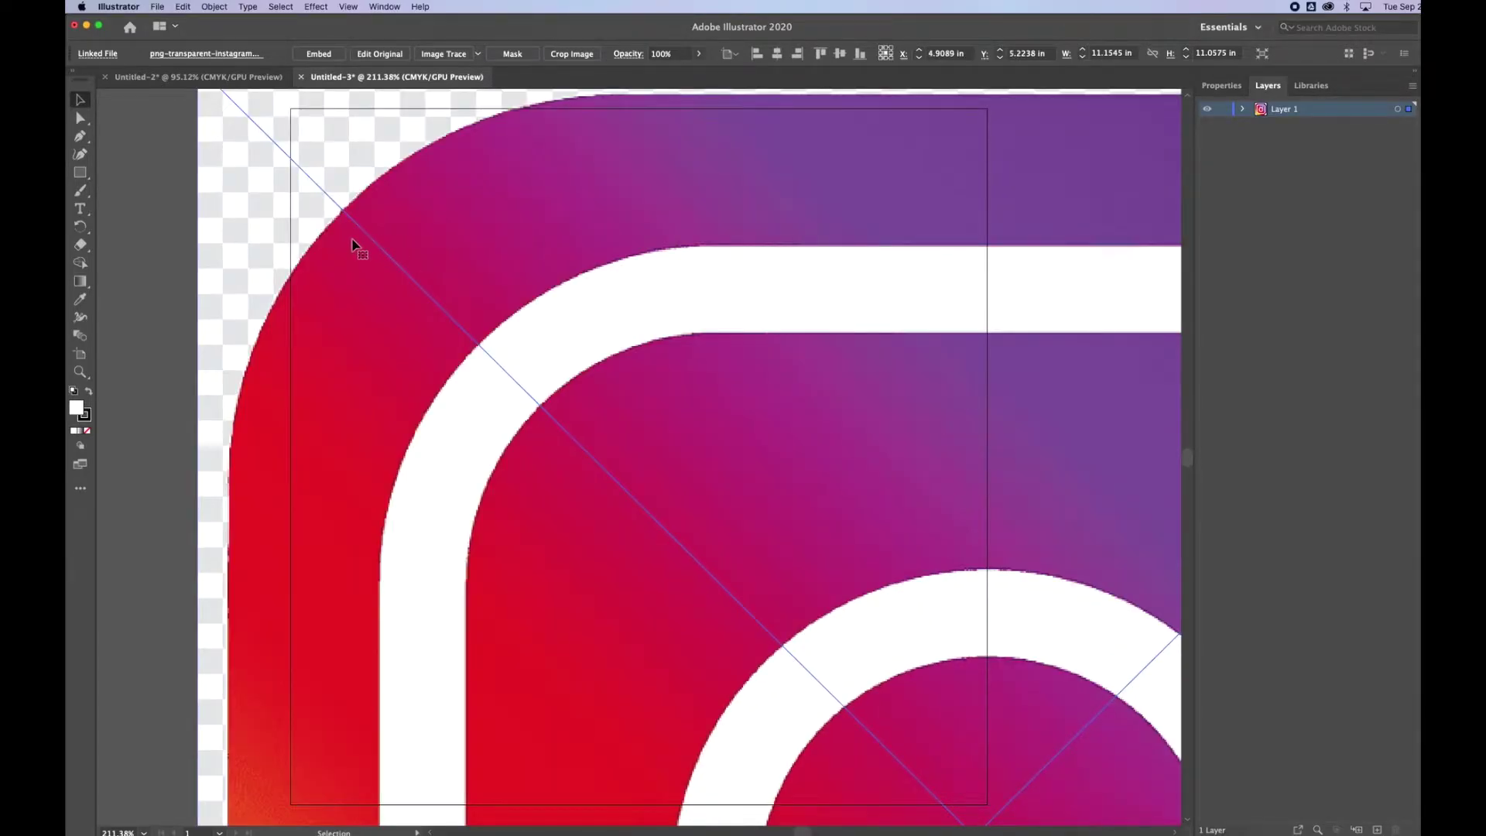
key("super+minus")
key("super+minus")
key("super+minus")
key("super+minus")
key("super+minus")
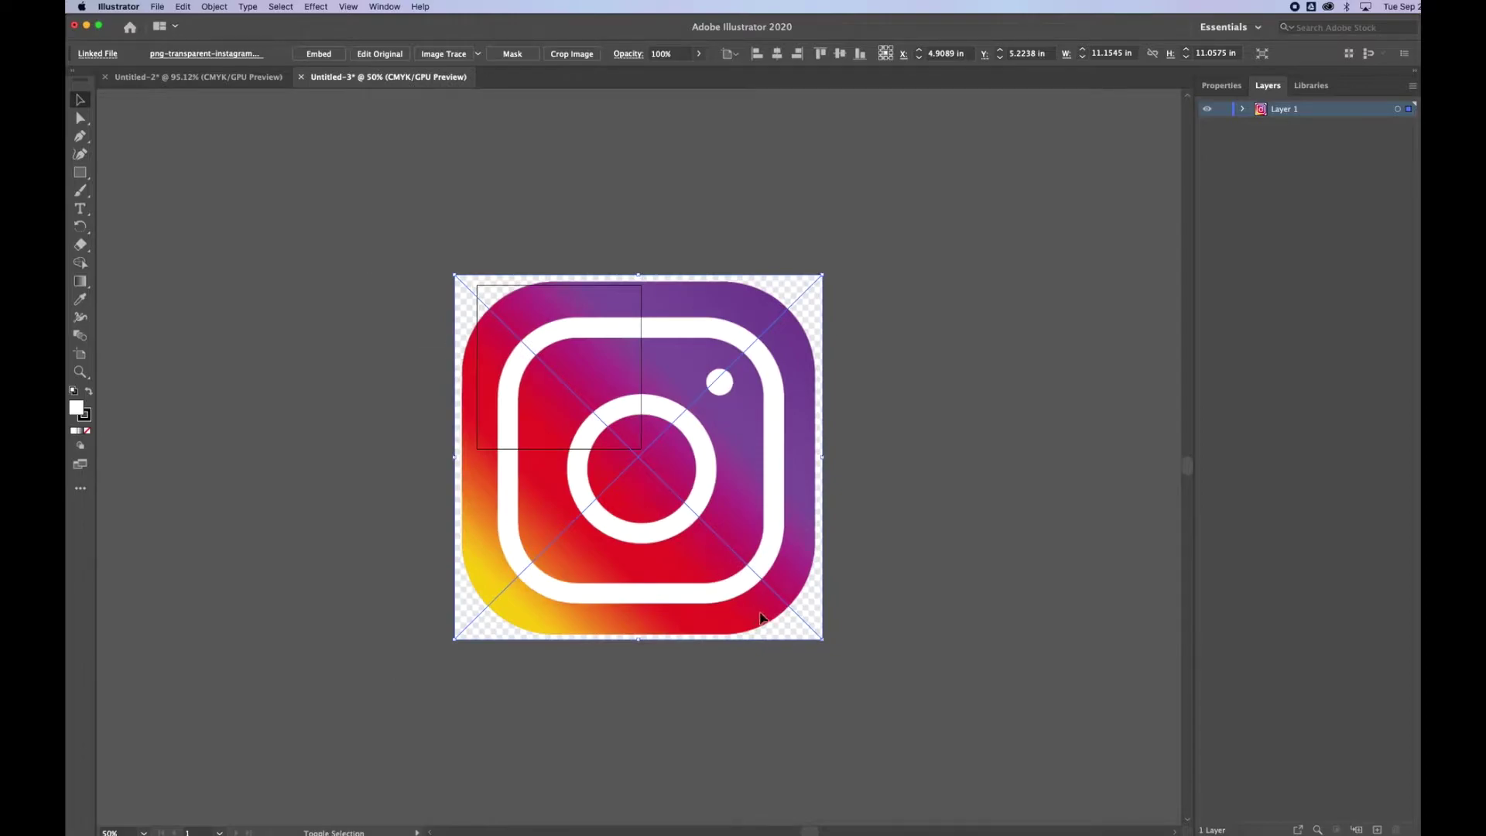
left_click_drag(822, 639, 632, 449)
left_click_drag(455, 276, 481, 300)
left_click_drag(544, 346, 547, 338)
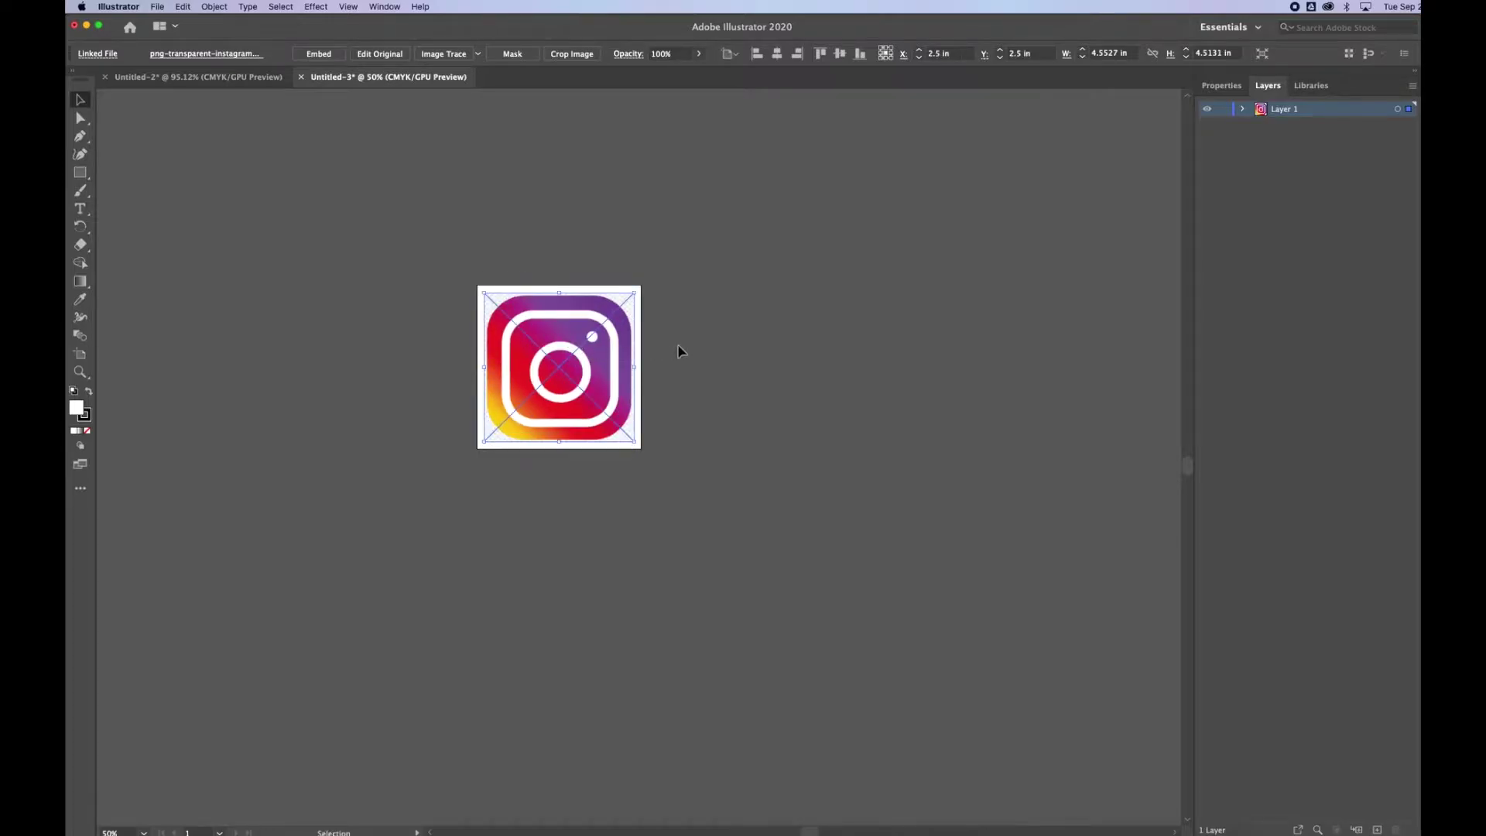
key("super+0")
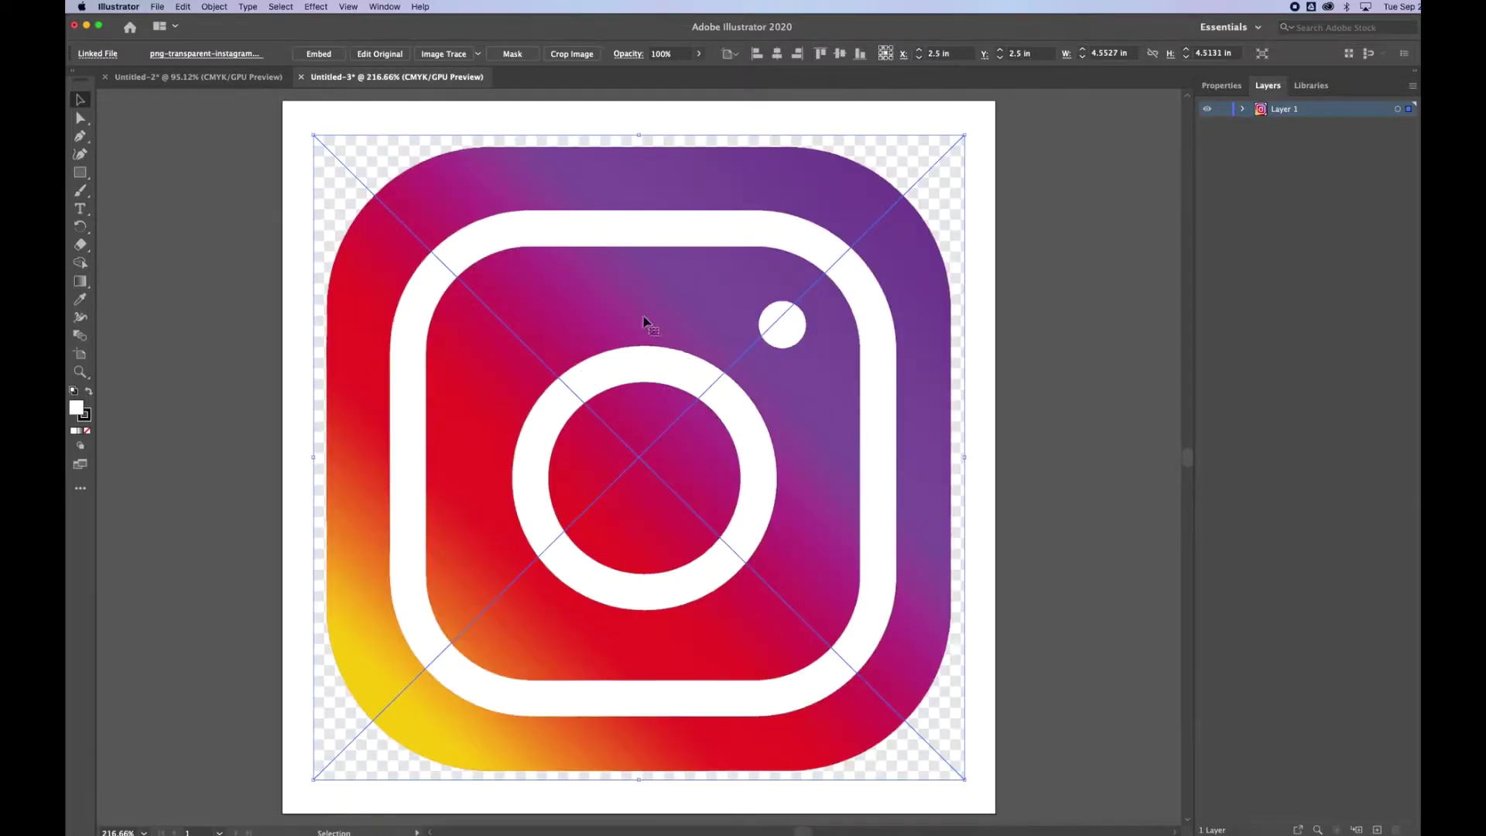
left_click(238, 239)
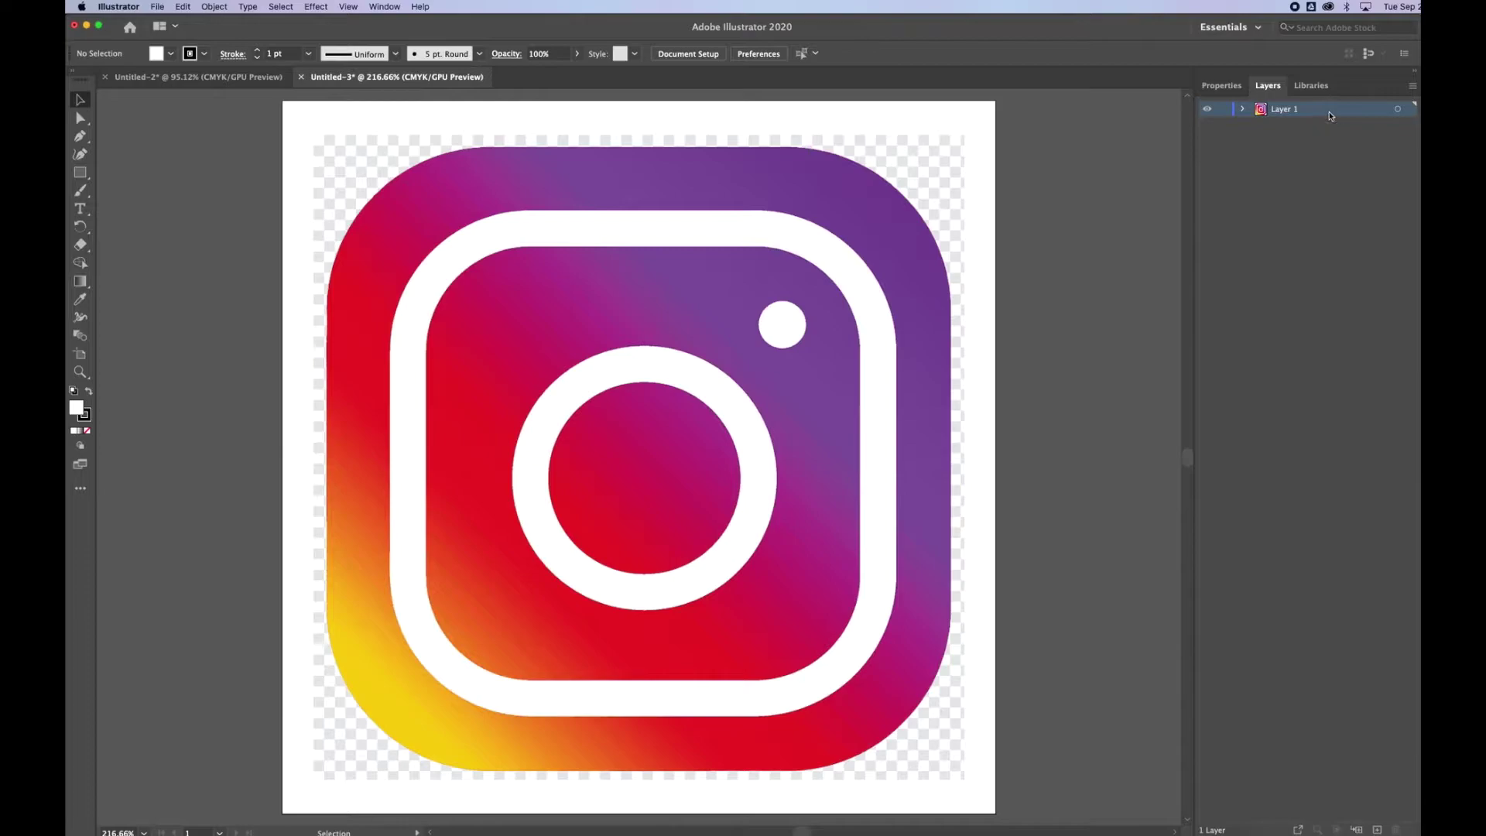
Step: Duplicate Layer 1, lock the original layer, and make the copy the active layer
left_click_drag(1325, 112, 1377, 829)
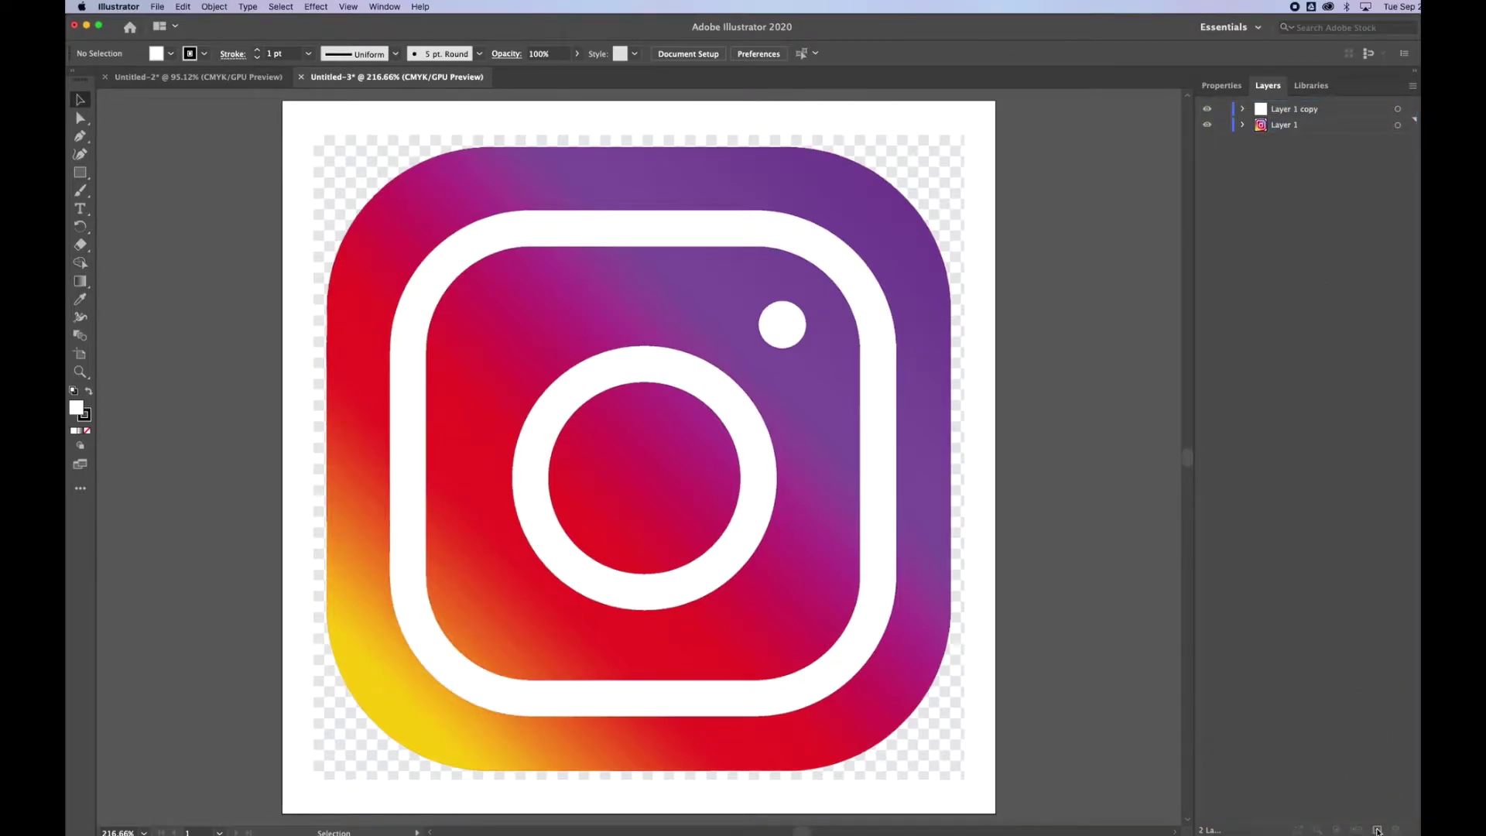
left_click(1223, 126)
left_click(1336, 113)
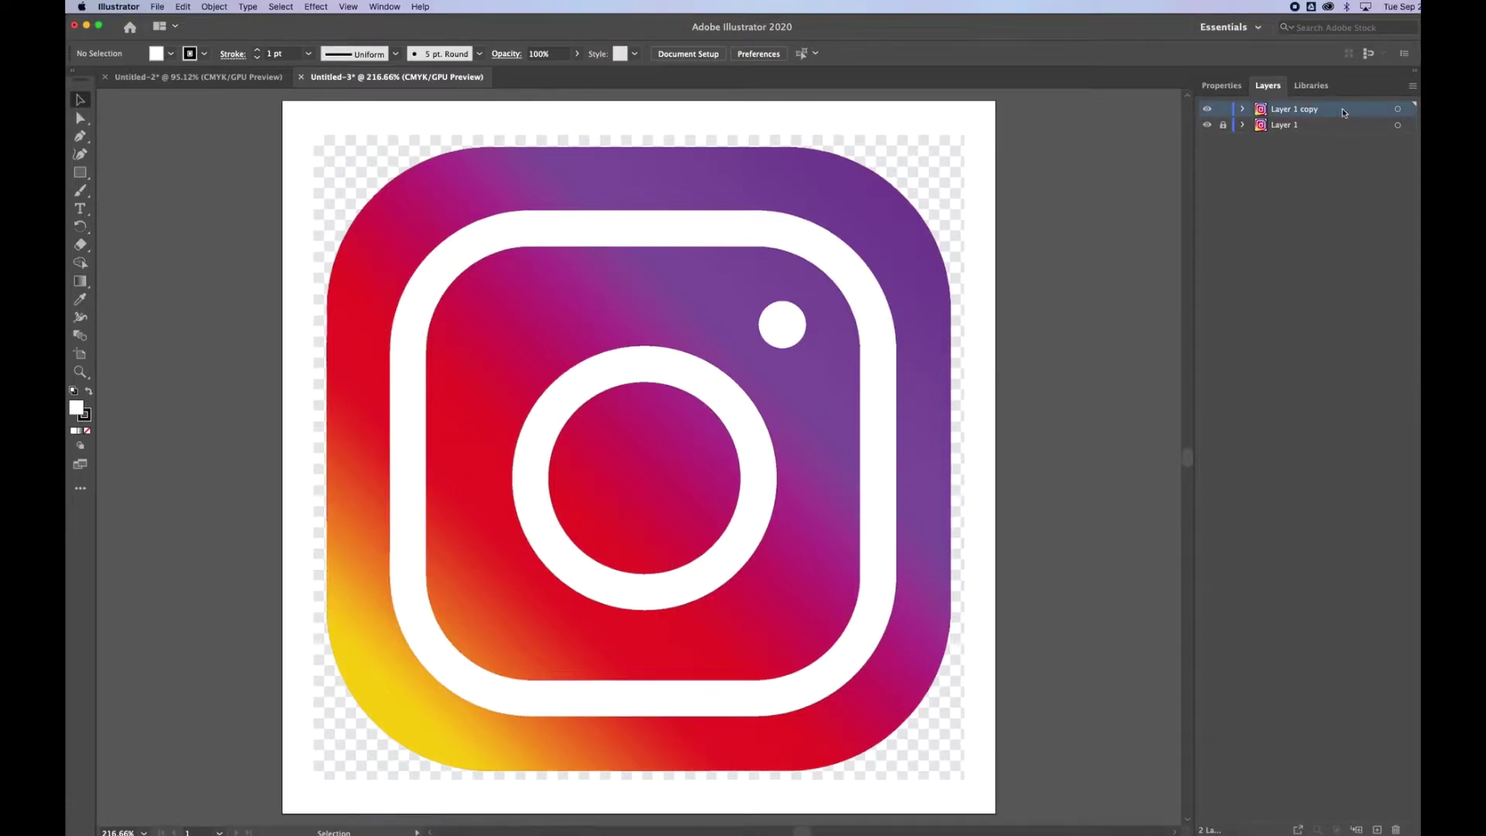
Step: Open the Image Trace settings beside the artboard and select the logo image on Layer 1 copy
left_click(1398, 110)
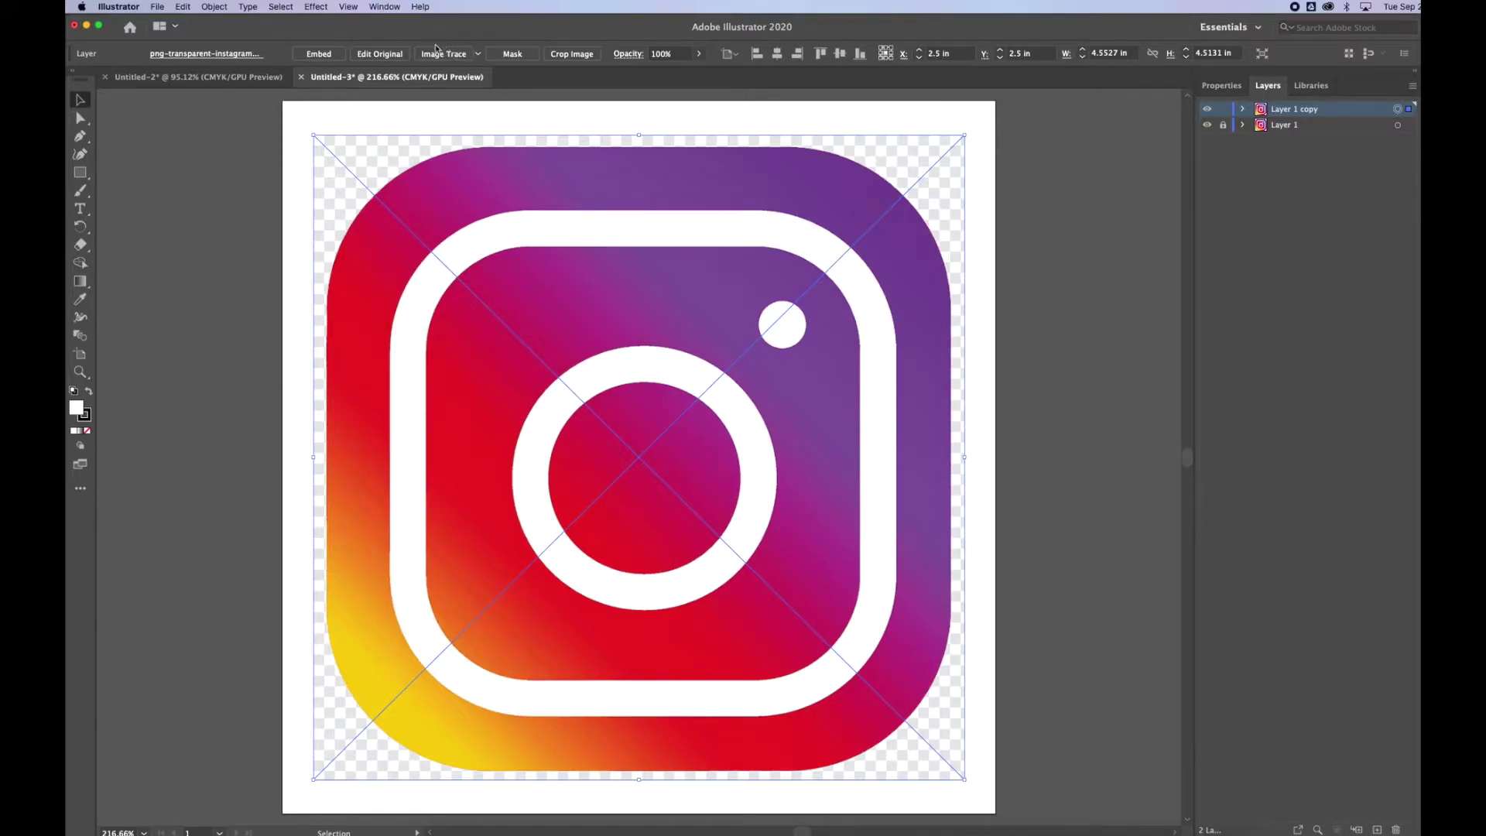
left_click(385, 7)
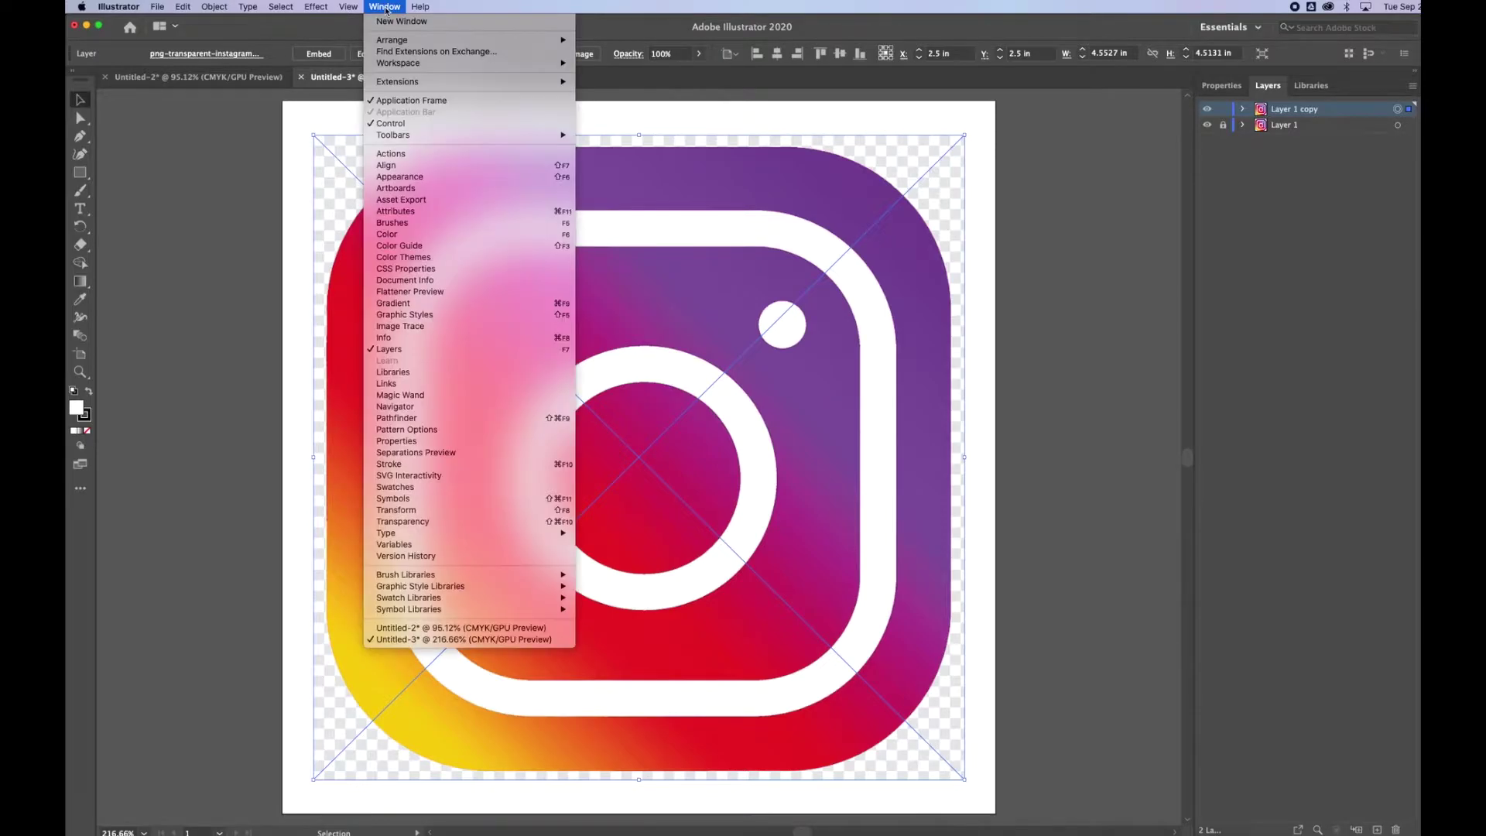
left_click(408, 328)
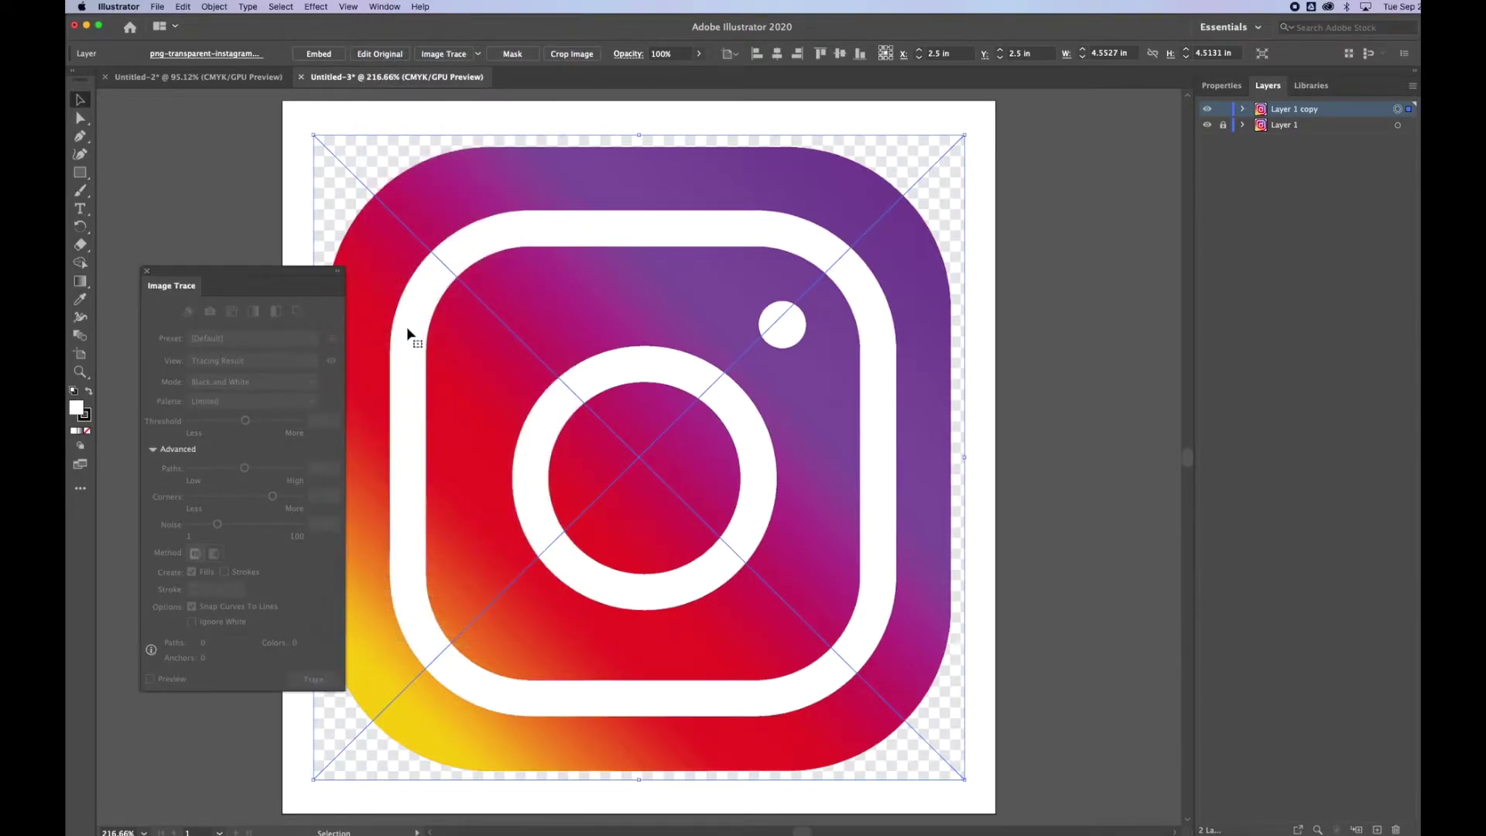
mouse_move(279, 272)
left_mouse_down()
mouse_move(869, 265)
mouse_move(1151, 209)
left_mouse_up()
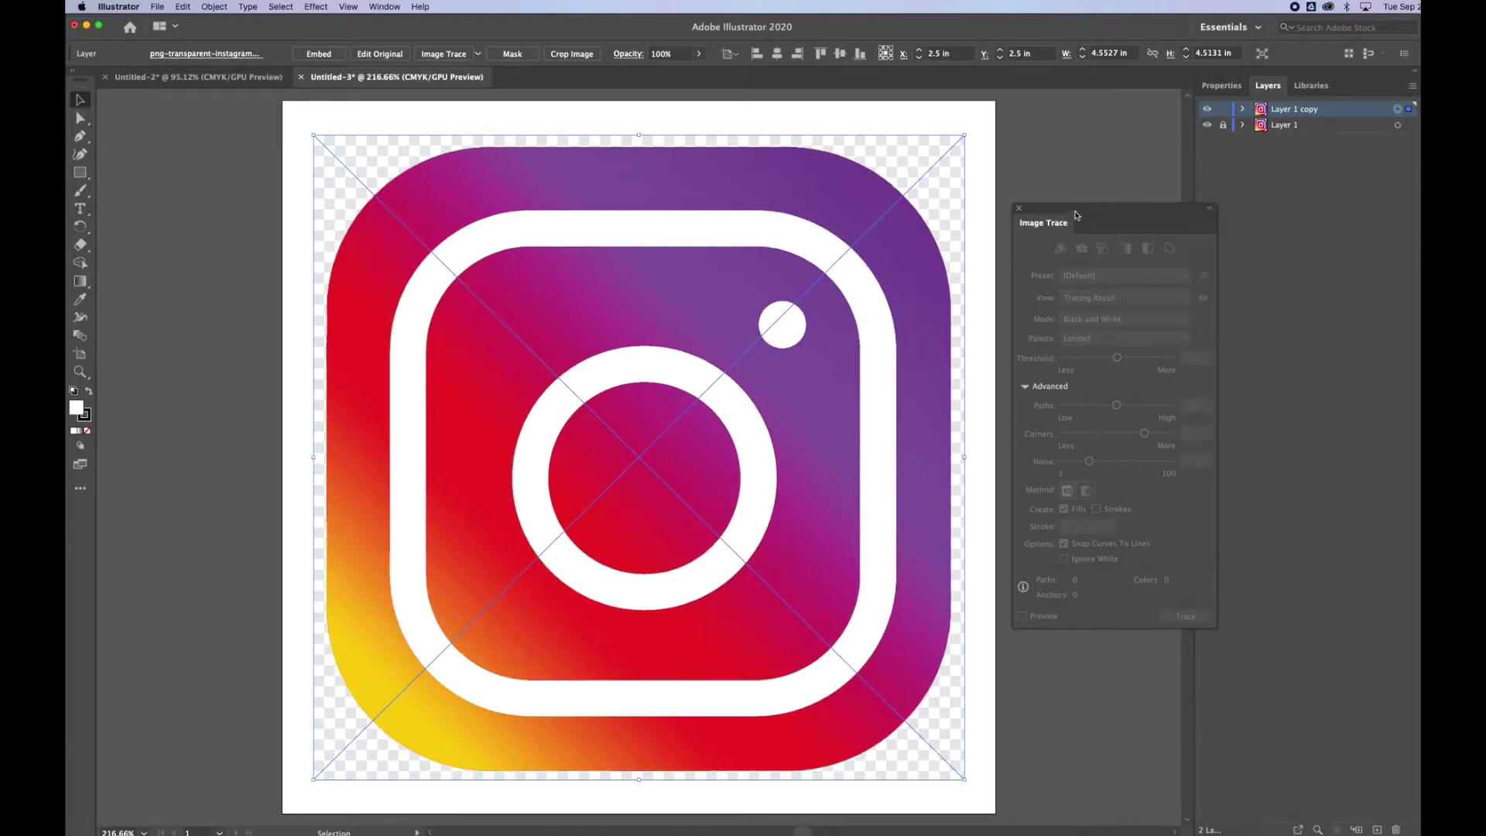
left_click(1036, 161)
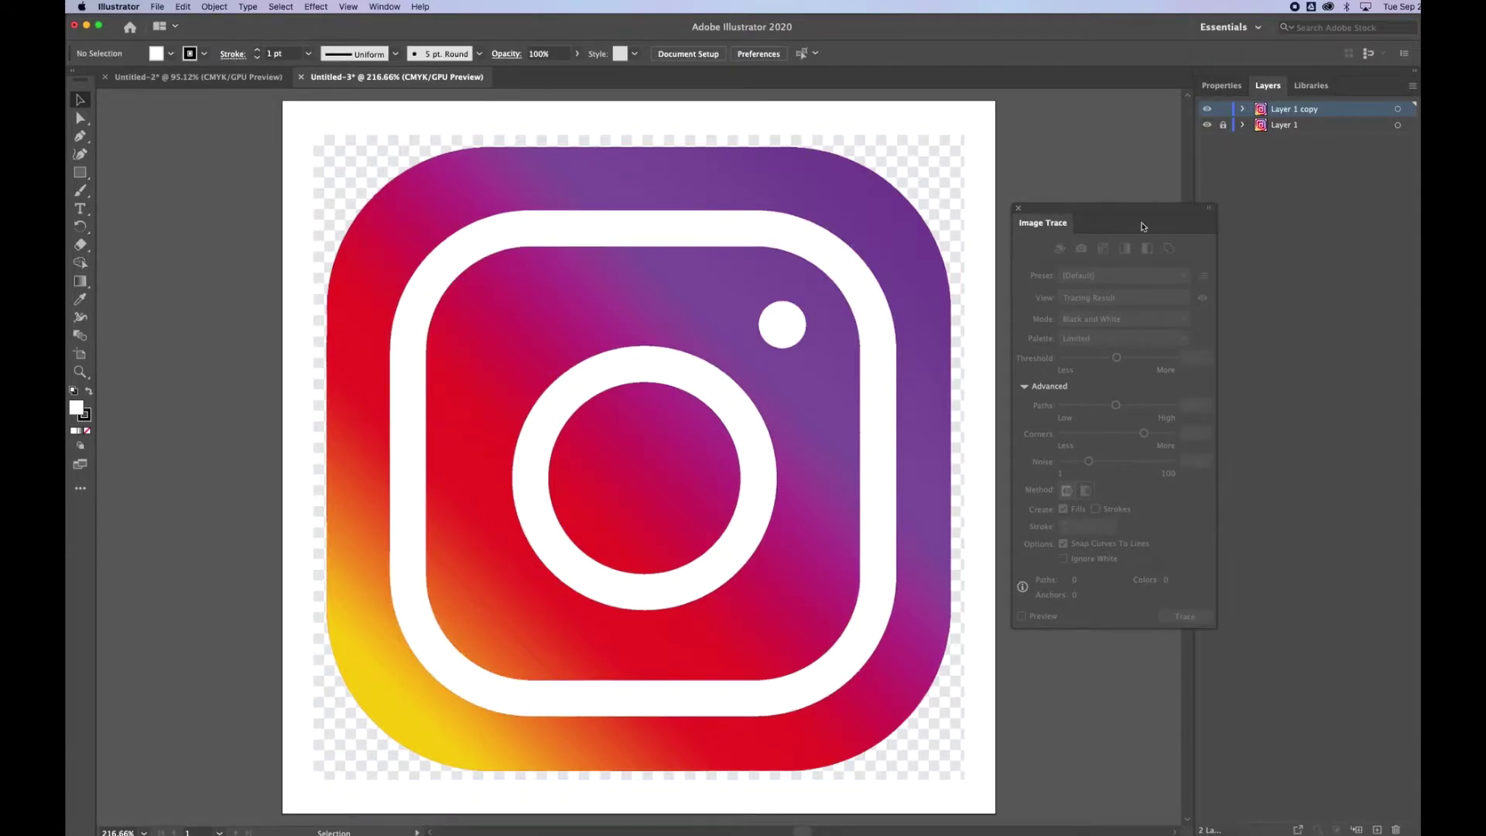
left_click(870, 280)
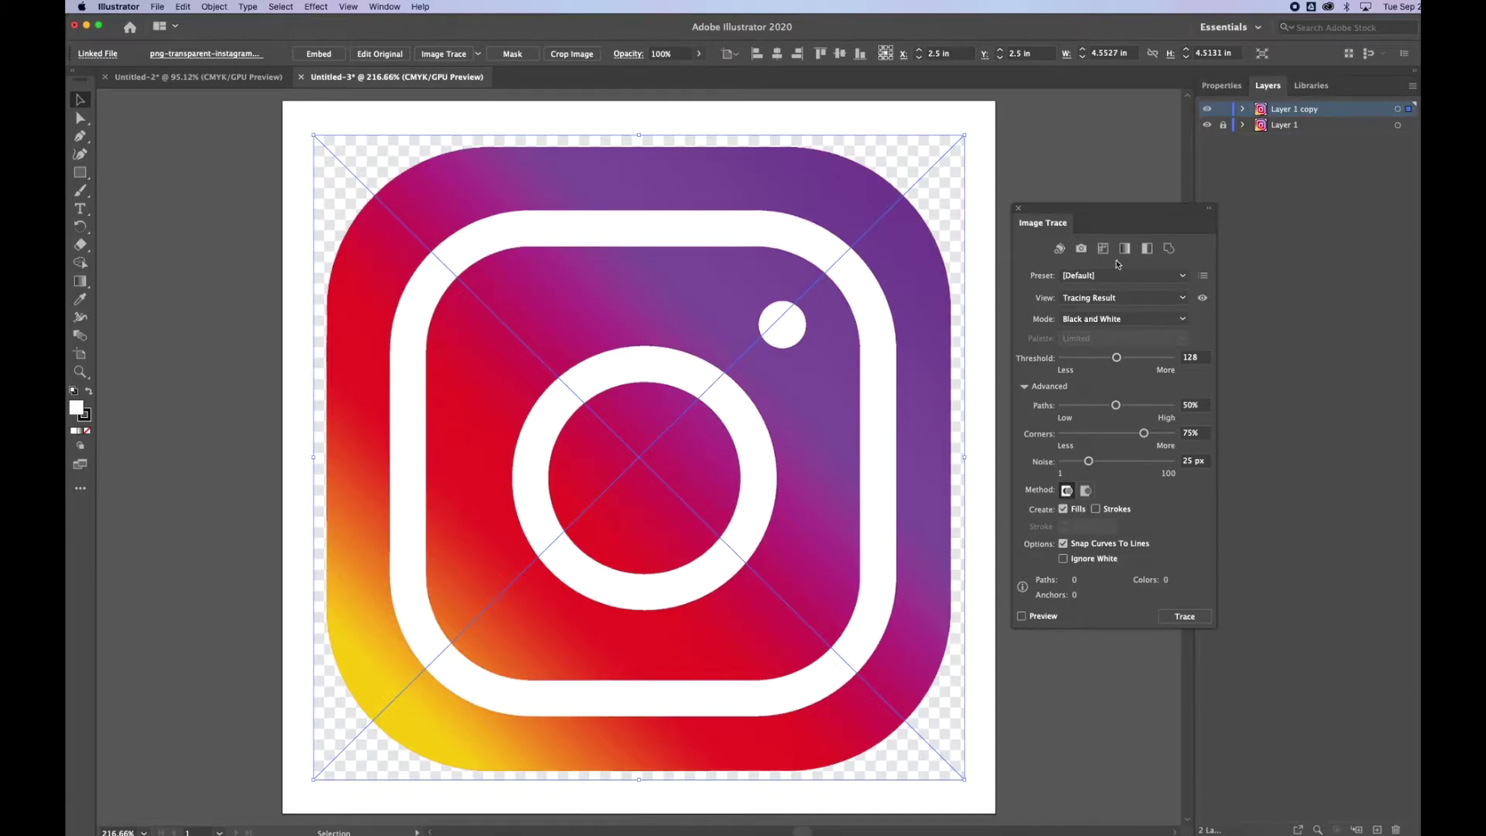
Step: Trace the logo with preview on, using the Black and White Logo preset and a threshold of 160
left_click(1021, 616)
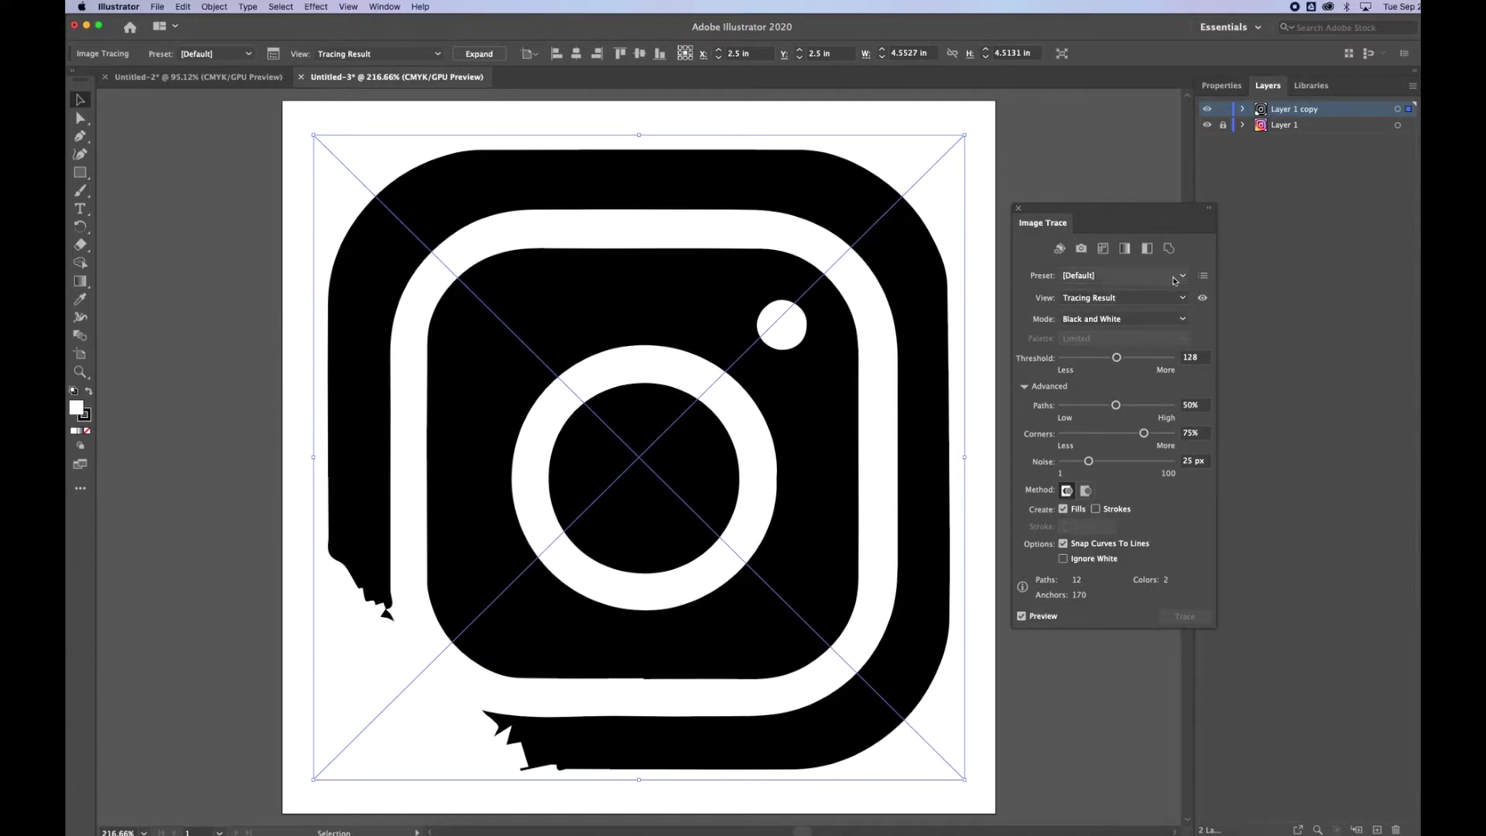
left_click(1138, 277)
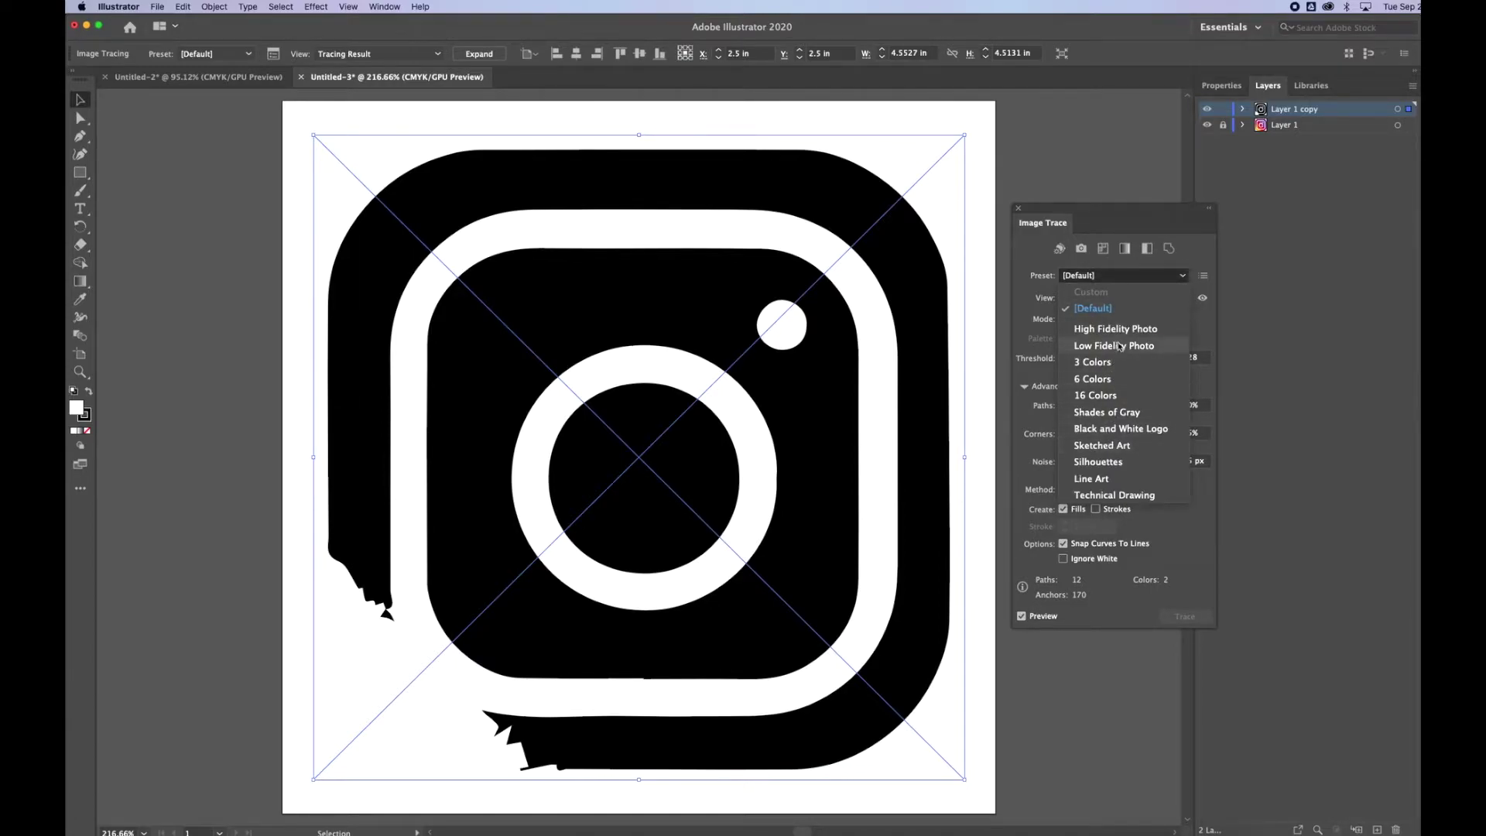
left_click(1171, 405)
left_click(1183, 277)
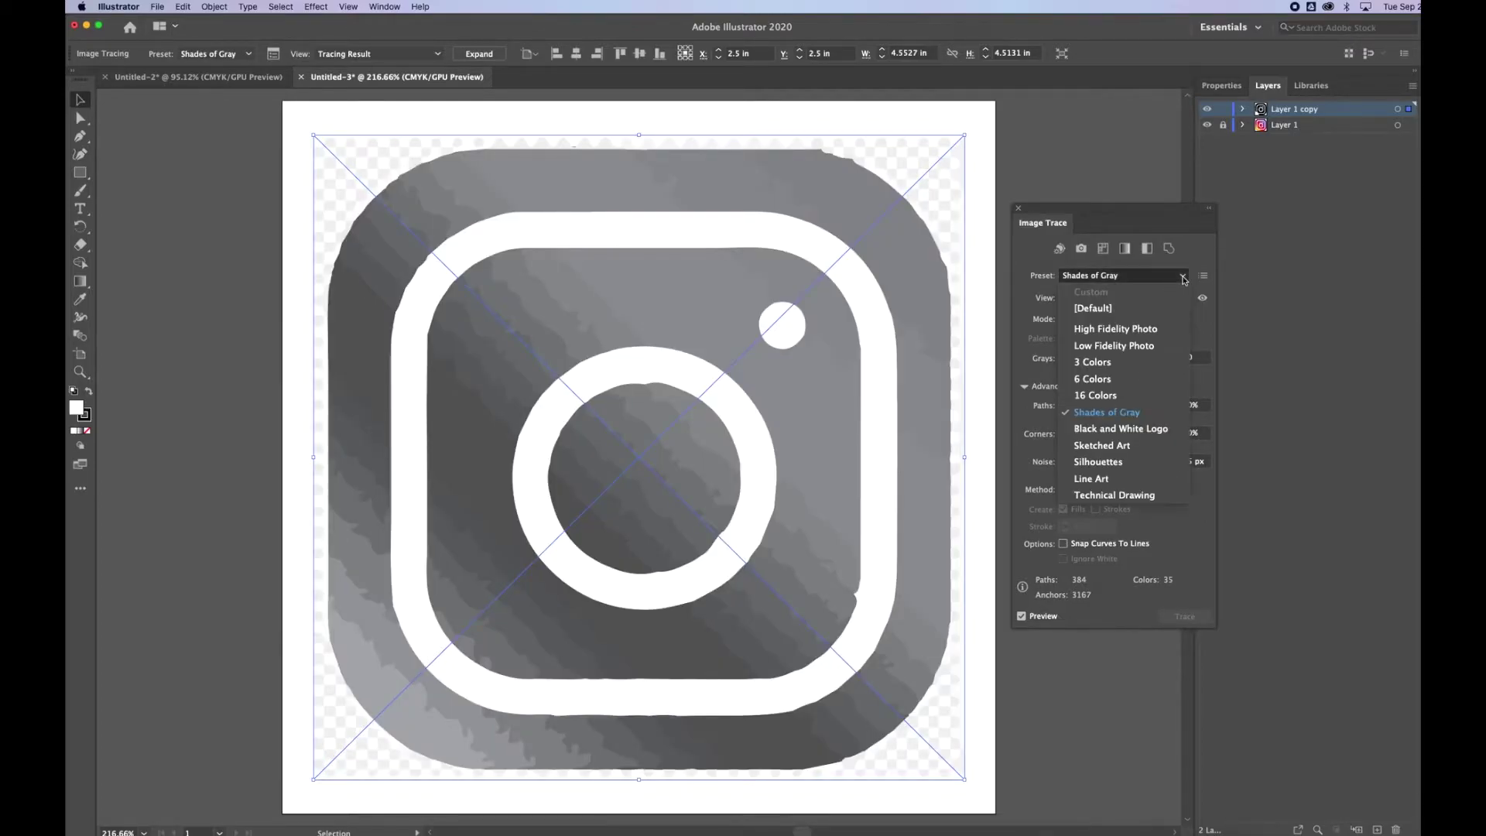
left_click(1126, 435)
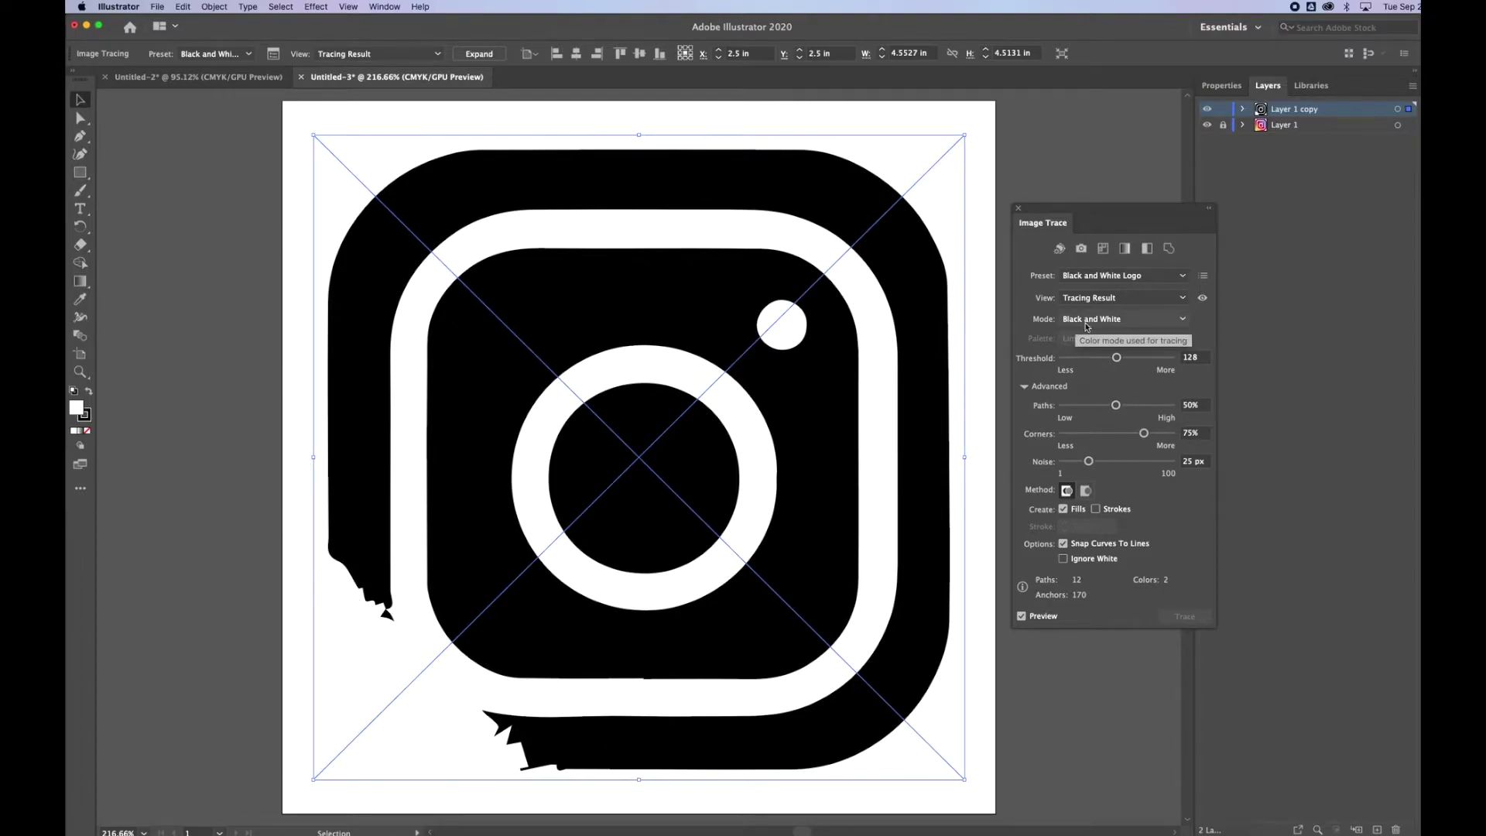
left_click_drag(1117, 358, 1130, 359)
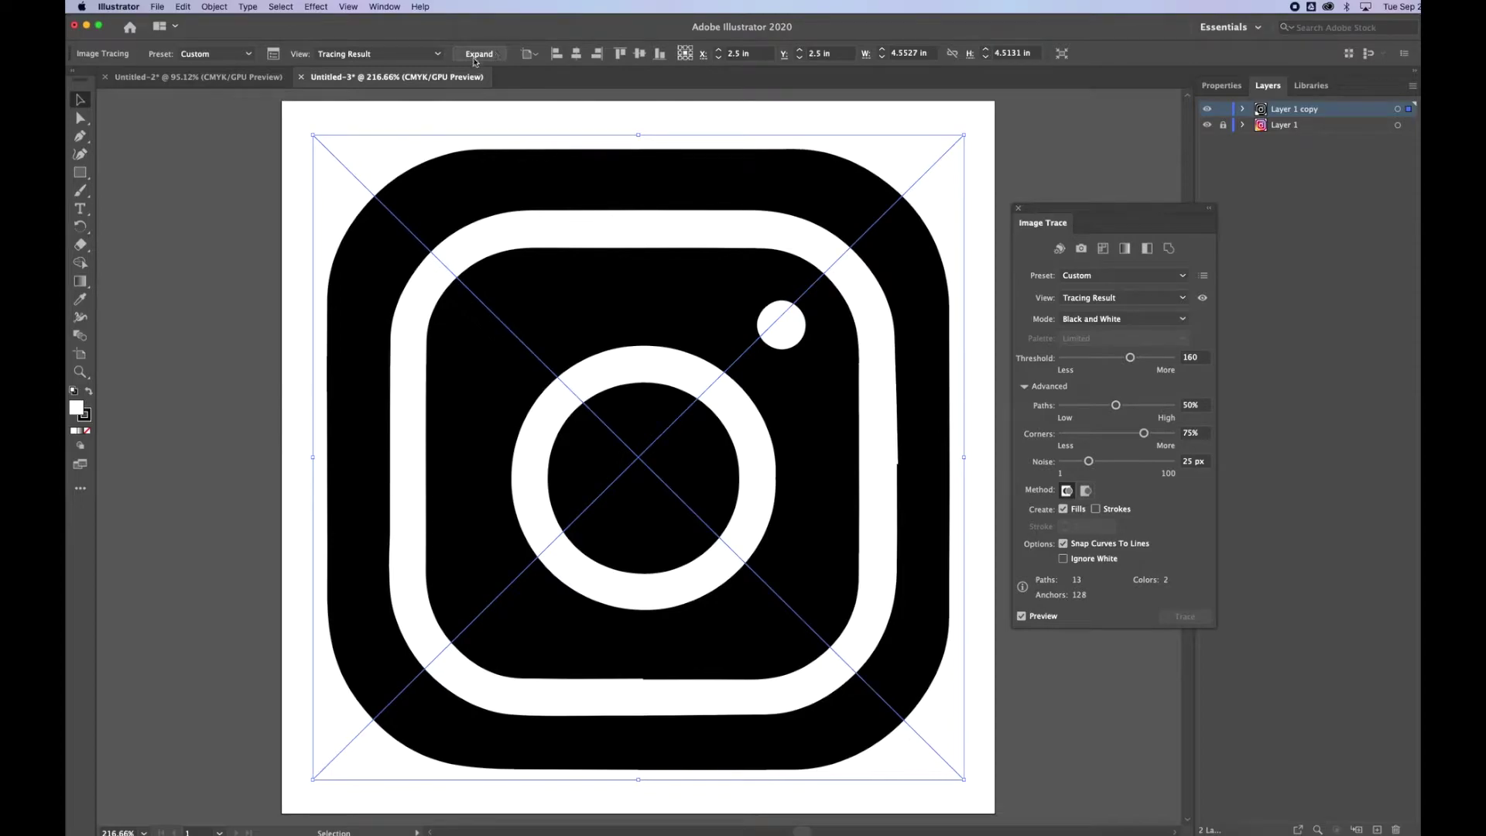
Step: Expand the traced logo into editable paths with Object and Fill enabled
left_click(215, 7)
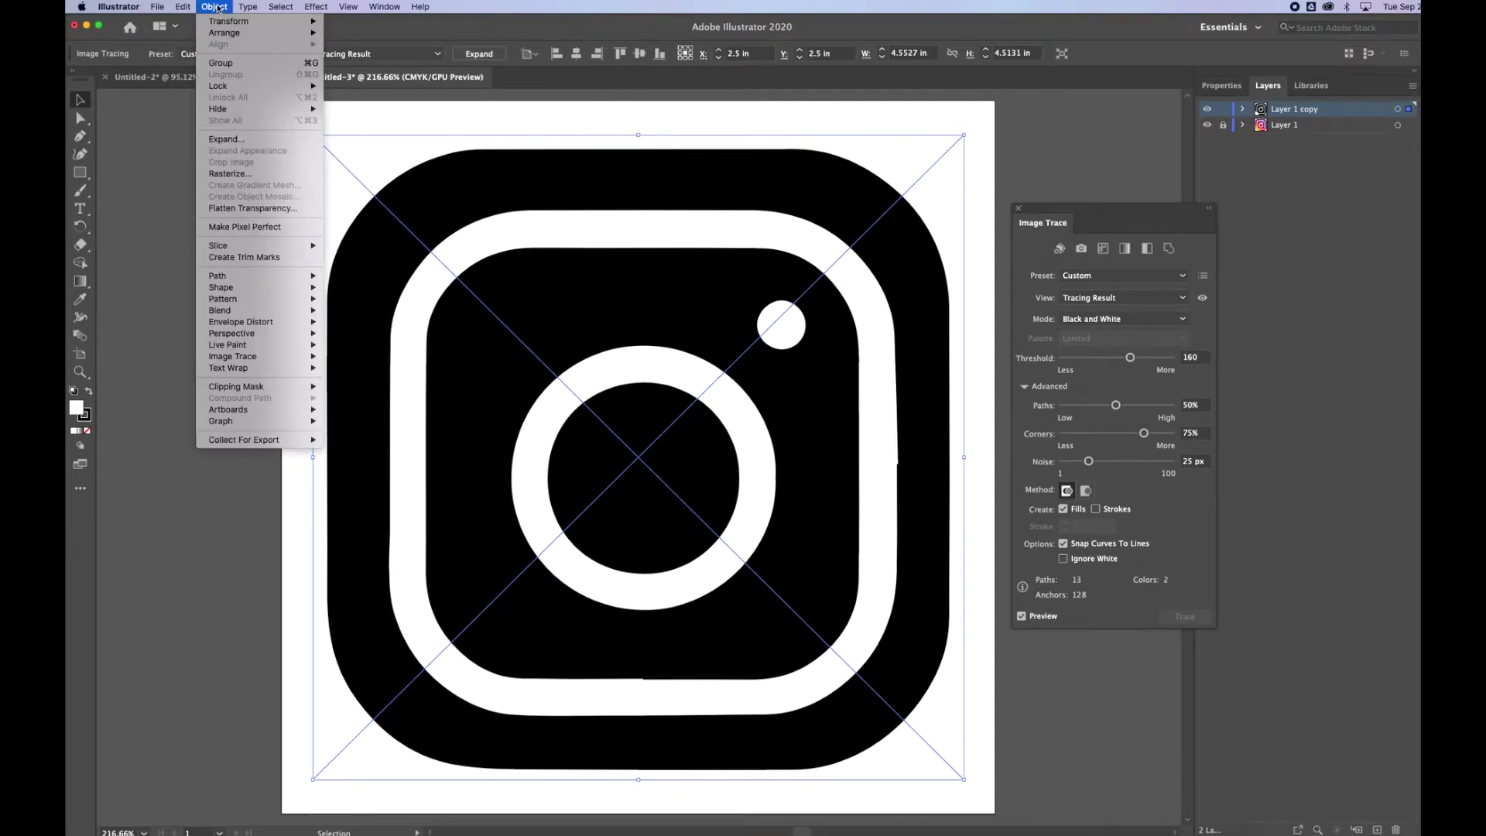
left_click(226, 142)
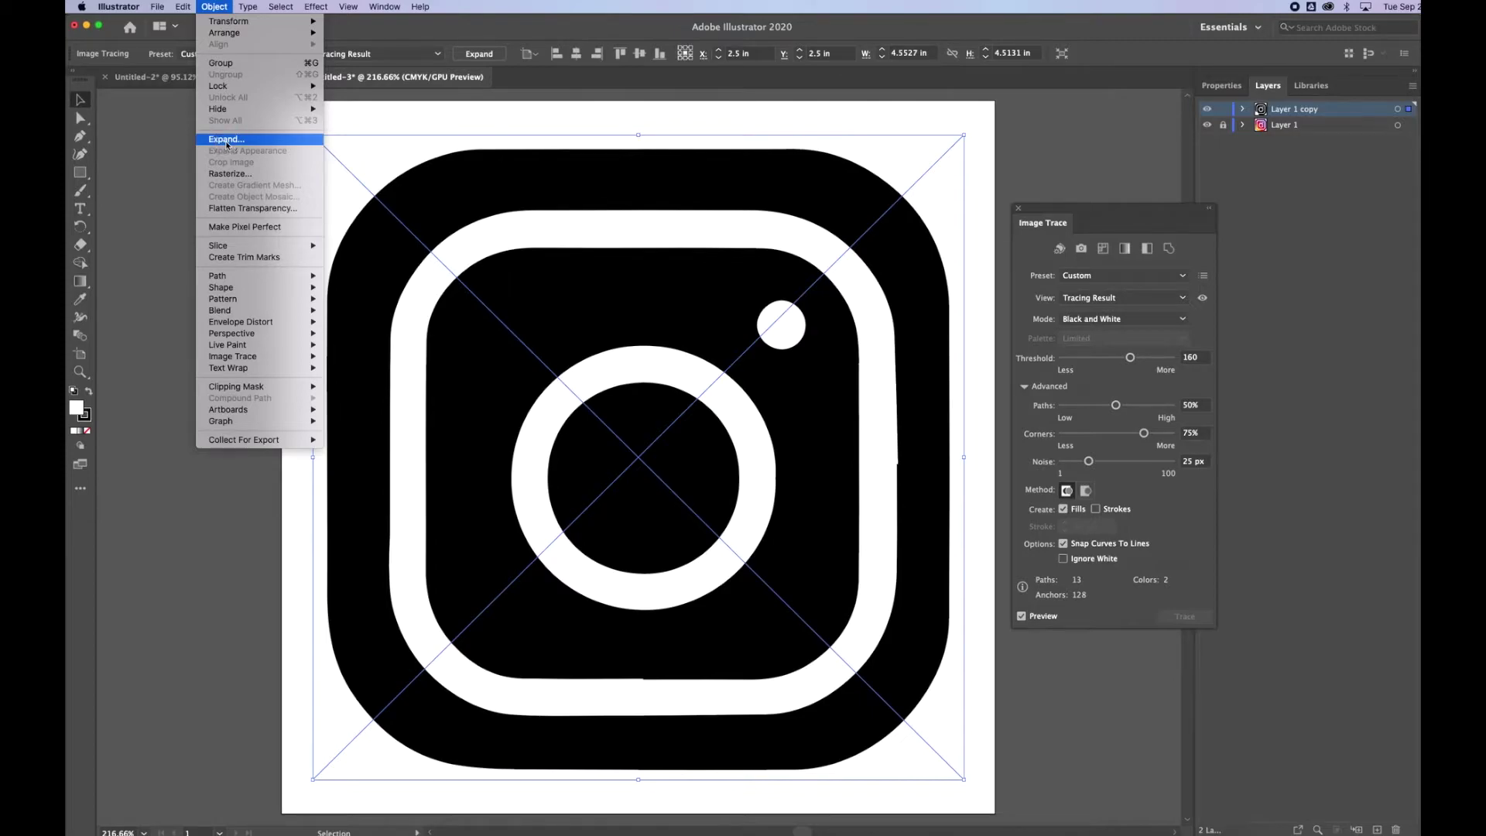
left_click_drag(310, 264, 201, 207)
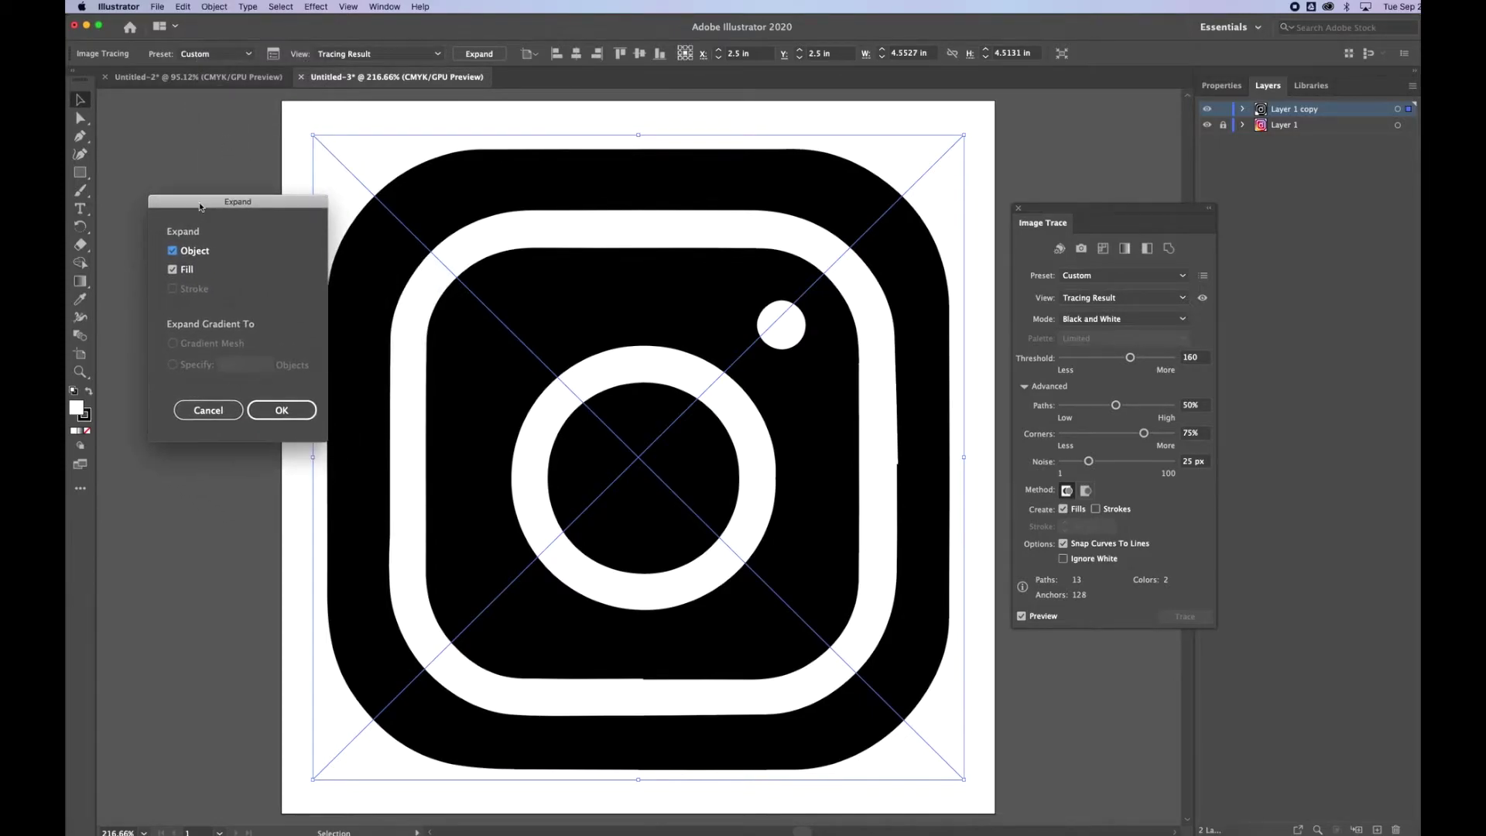
left_click(283, 410)
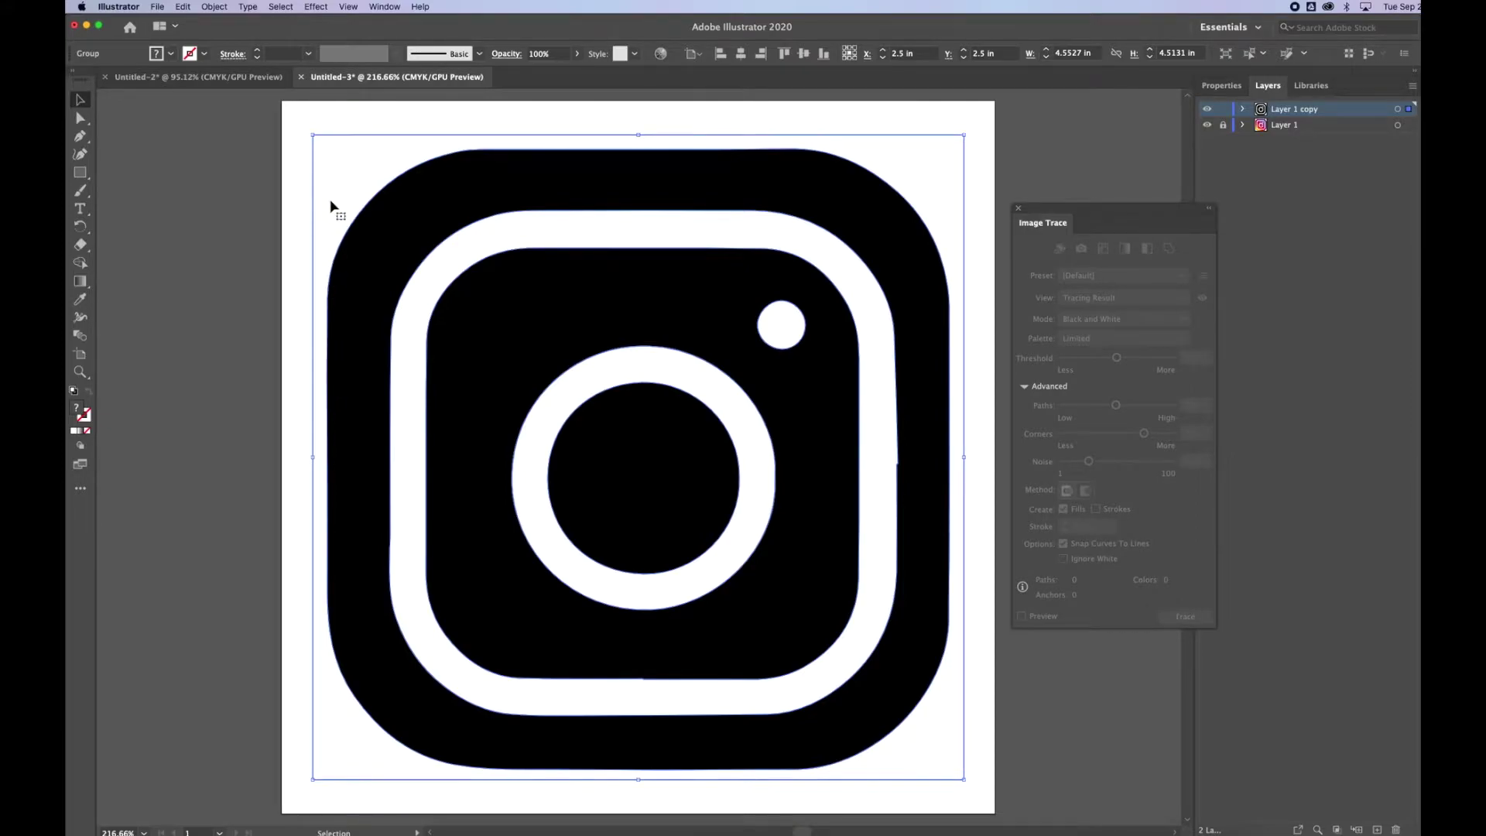
Step: Isolate the white background shape of the traced logo, remove it from outside the rounded black square, and leave isolation
left_click(260, 203)
left_click(399, 227)
left_click(886, 120)
left_click(911, 164)
double_click(909, 159)
left_click(912, 163)
double_click(911, 163)
left_click_drag(912, 163, 883, 194)
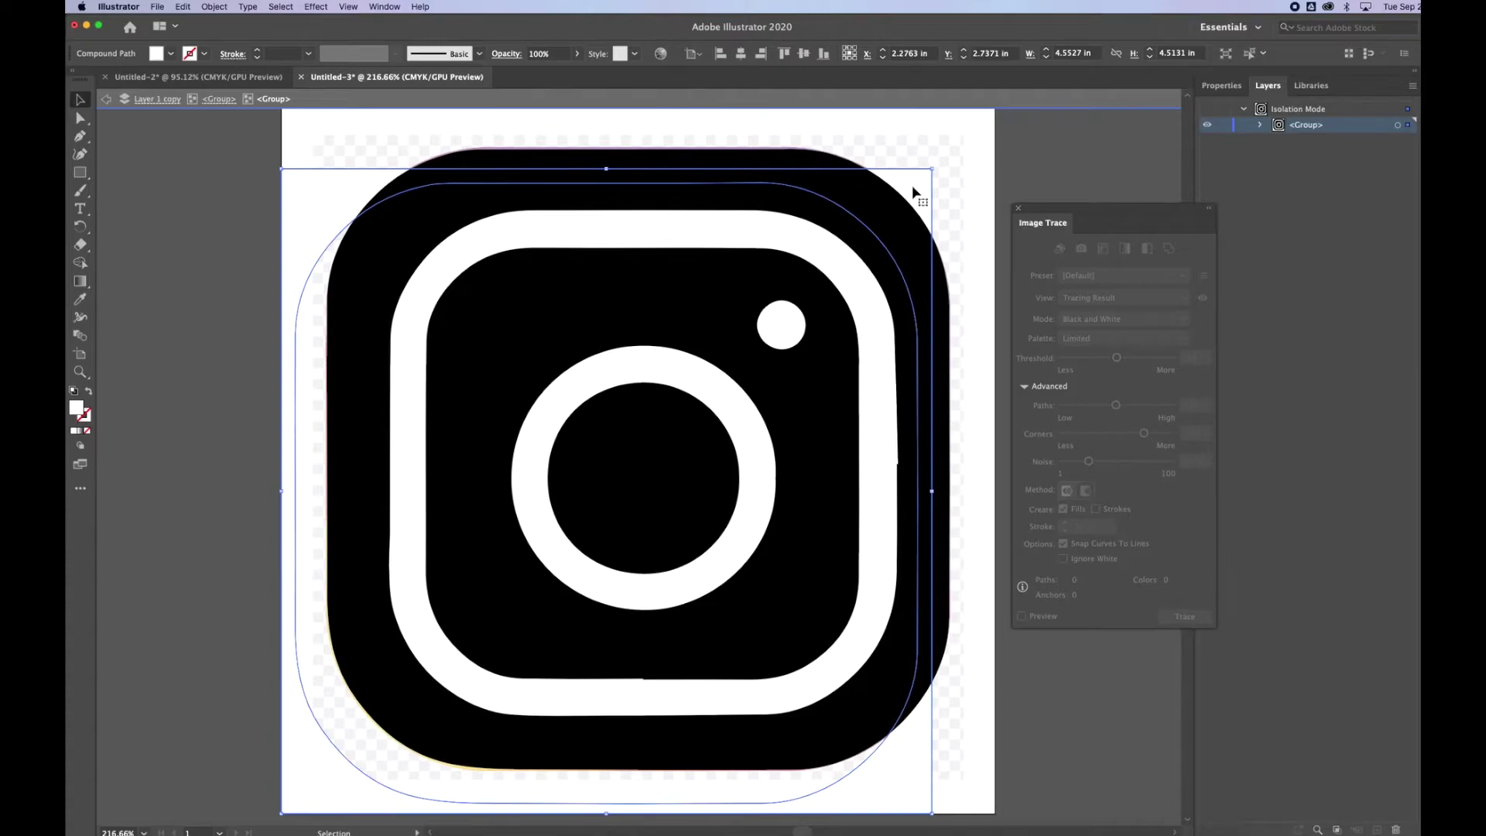
left_click(912, 187)
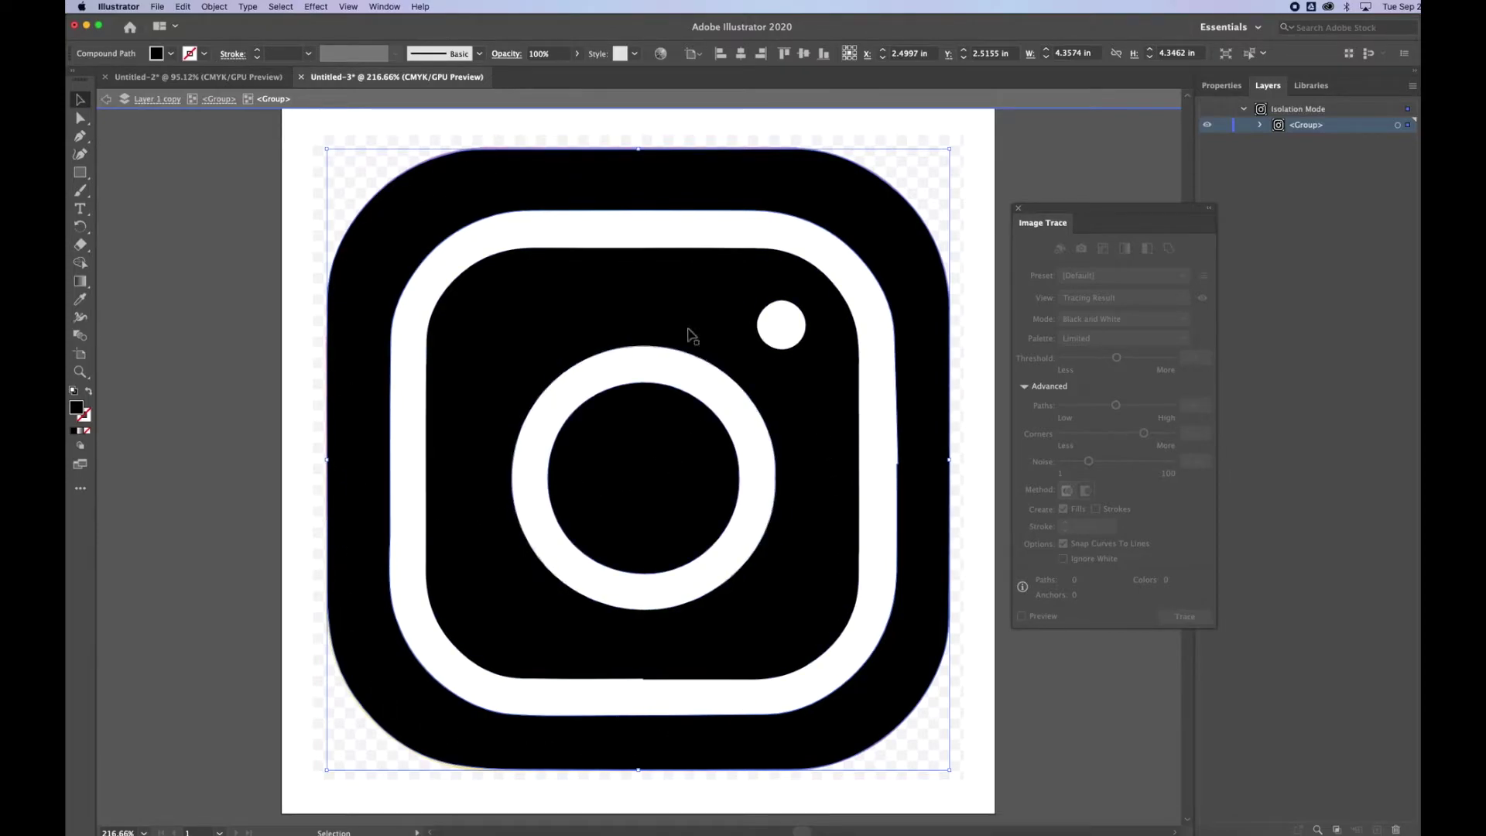
double_click(241, 333)
Step: Select all the traced shapes and merge them into one solid silhouette with Pathfinder's Unite
left_click_drag(218, 205, 948, 730)
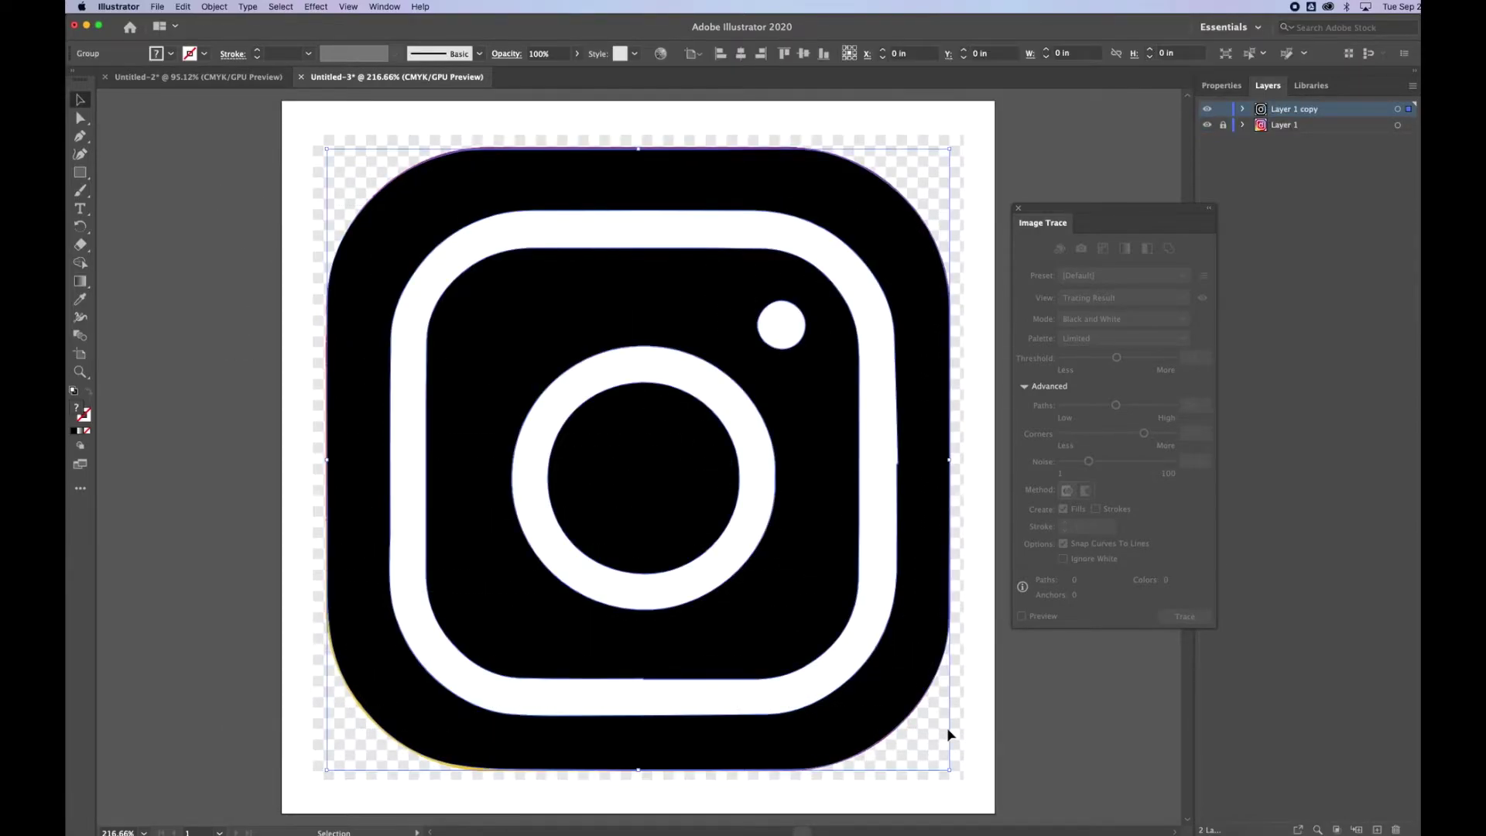
left_click(387, 7)
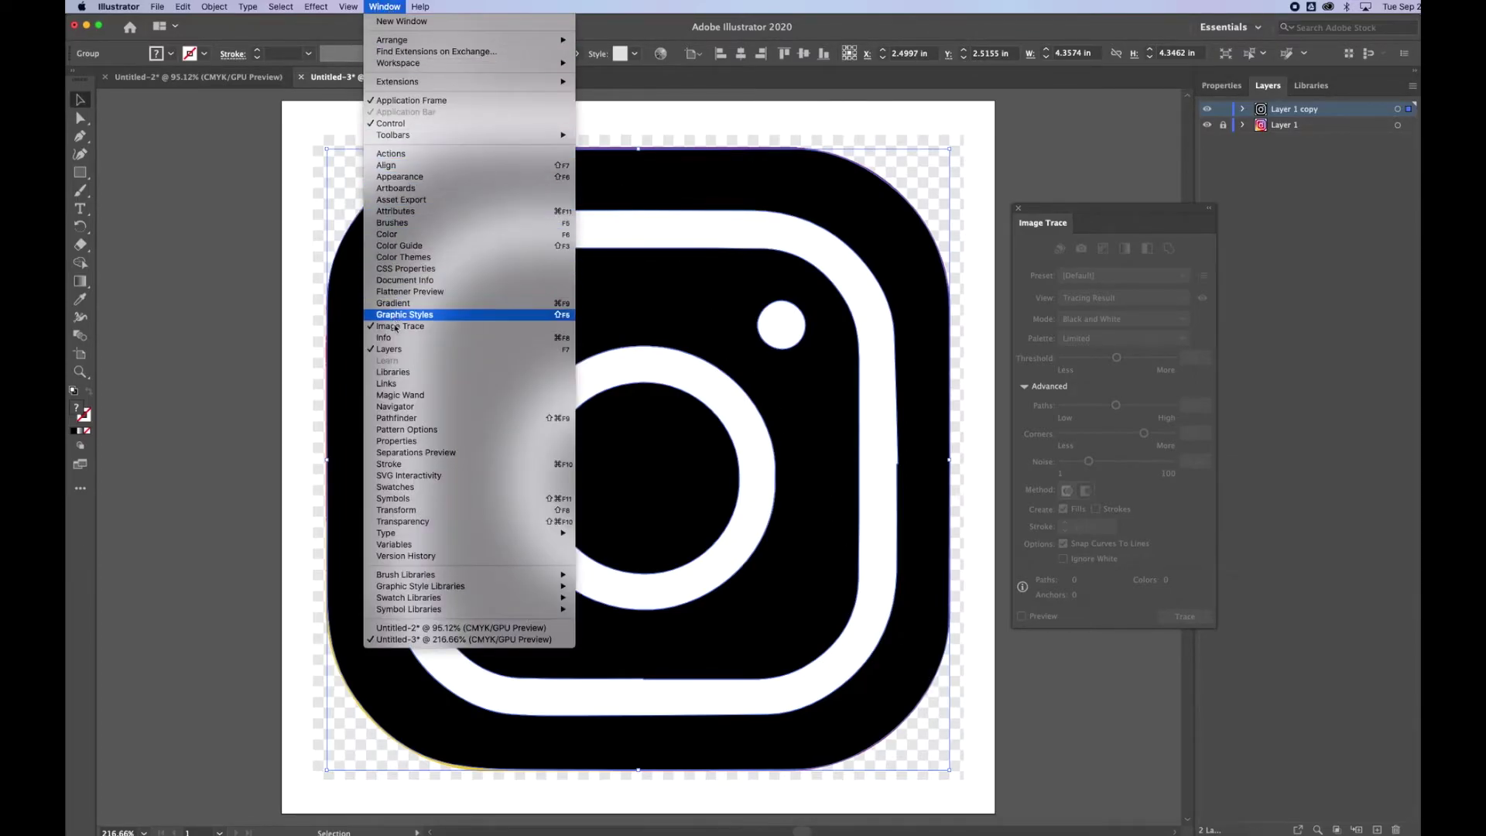
left_click(400, 422)
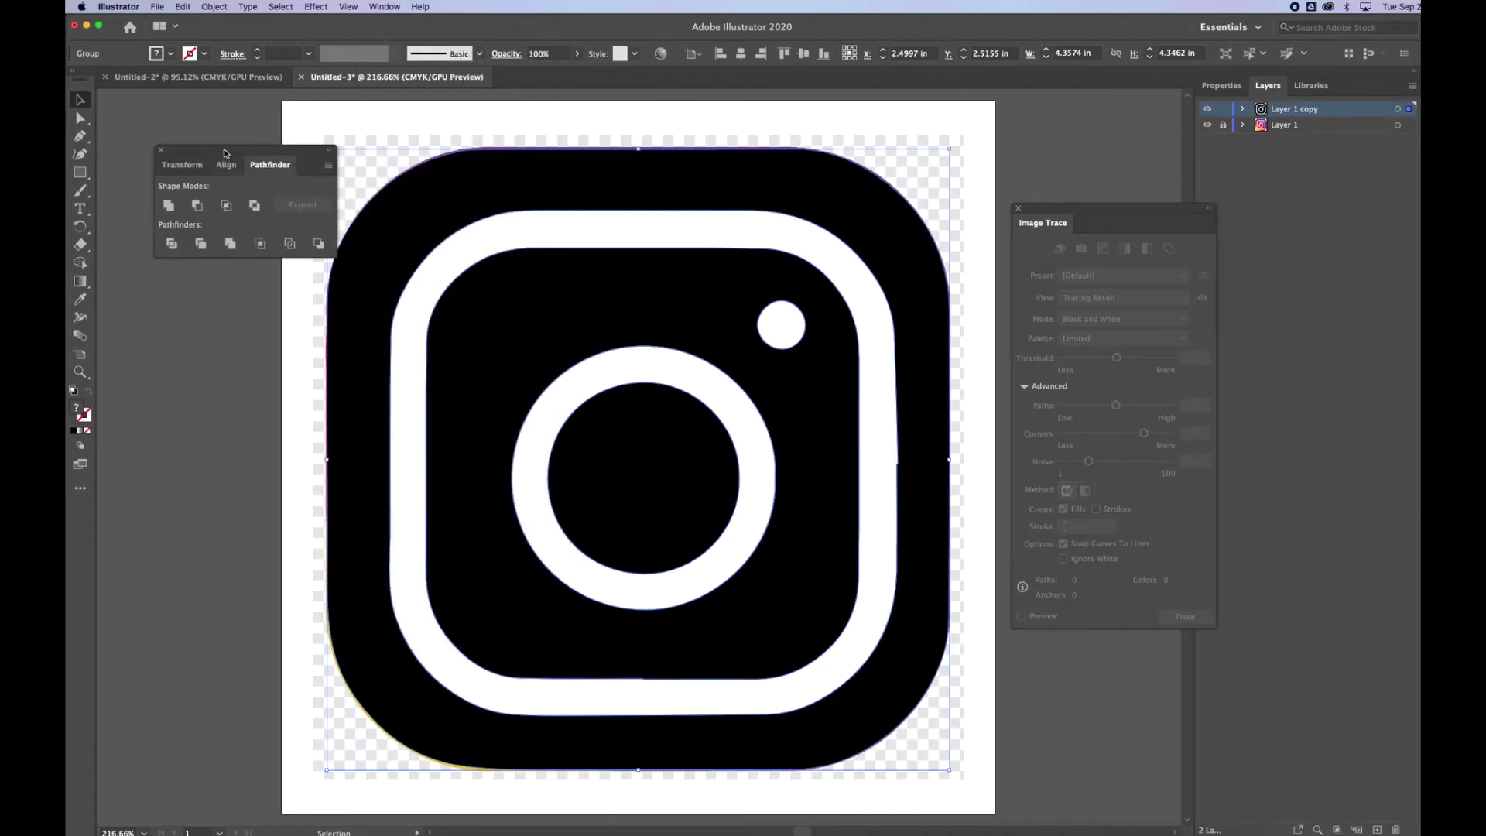
left_click_drag(224, 153, 170, 121)
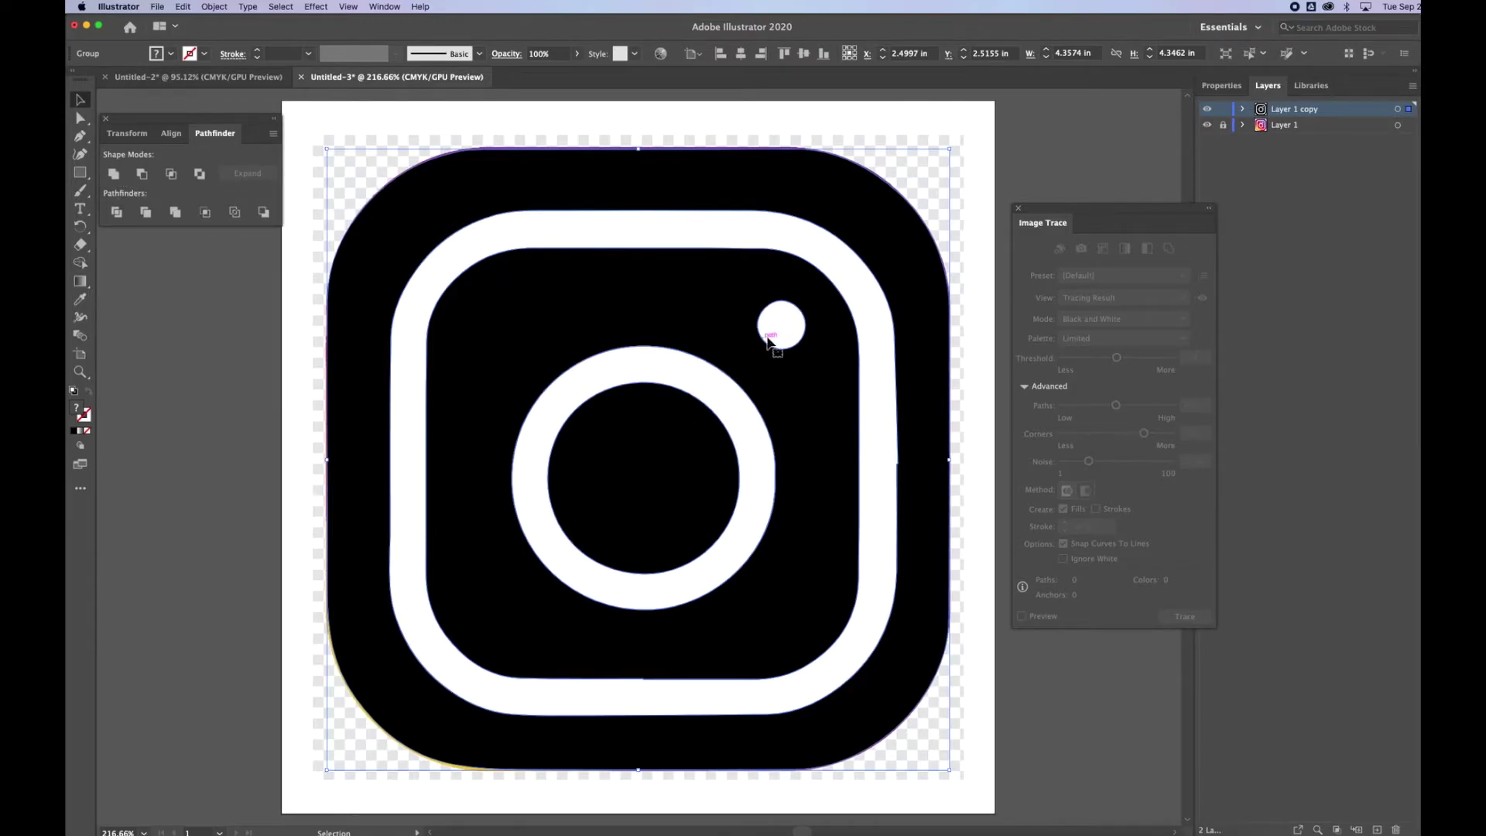
left_click(114, 175)
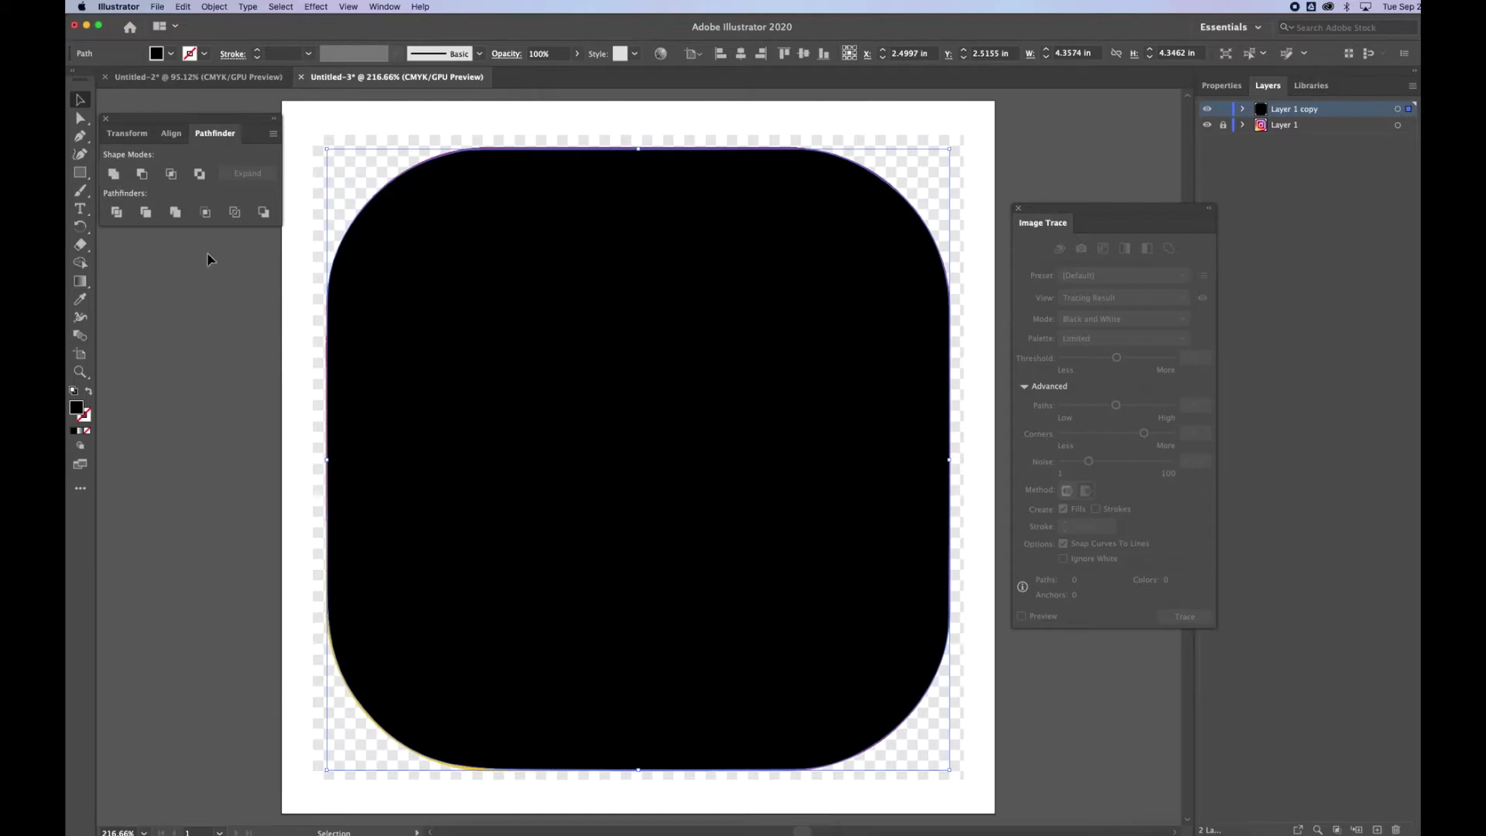
Step: Load the Roland_VersaWorks swatch library and place it beside the artboard, keeping the silhouette selected
left_click(234, 283)
left_click(431, 280)
left_click(171, 56)
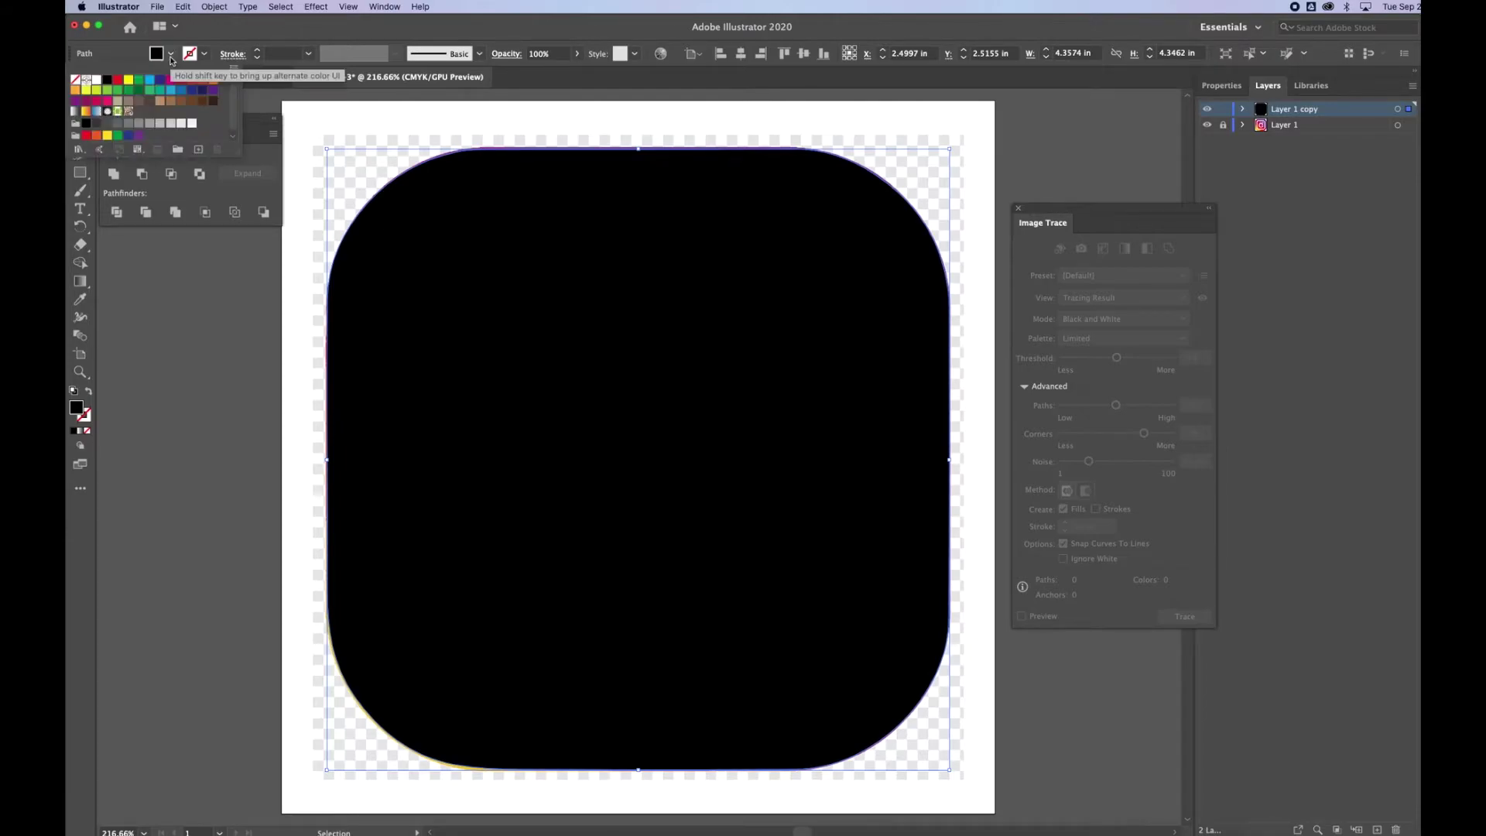
left_click(171, 57)
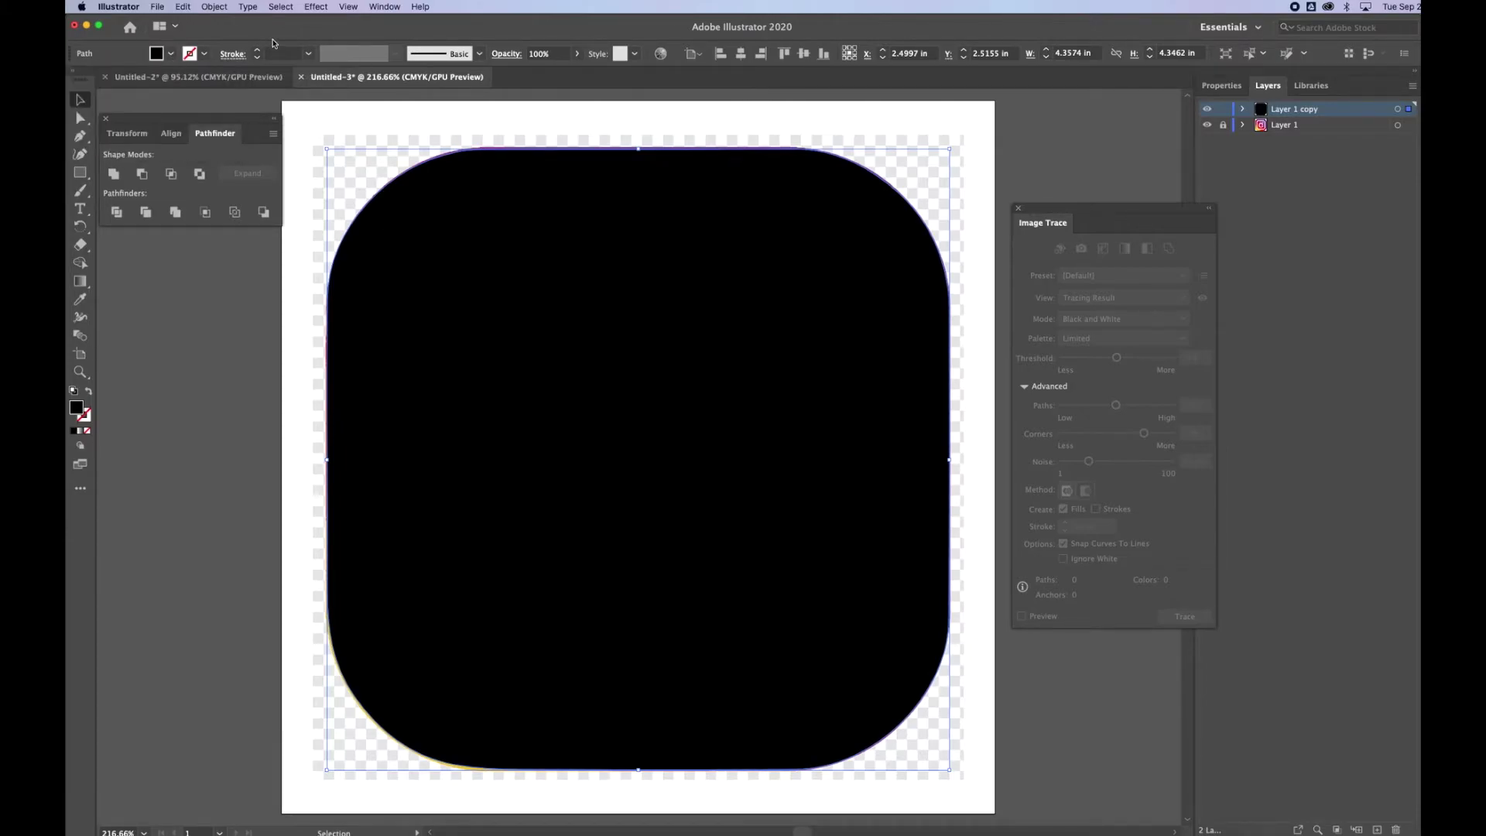
left_click(204, 56)
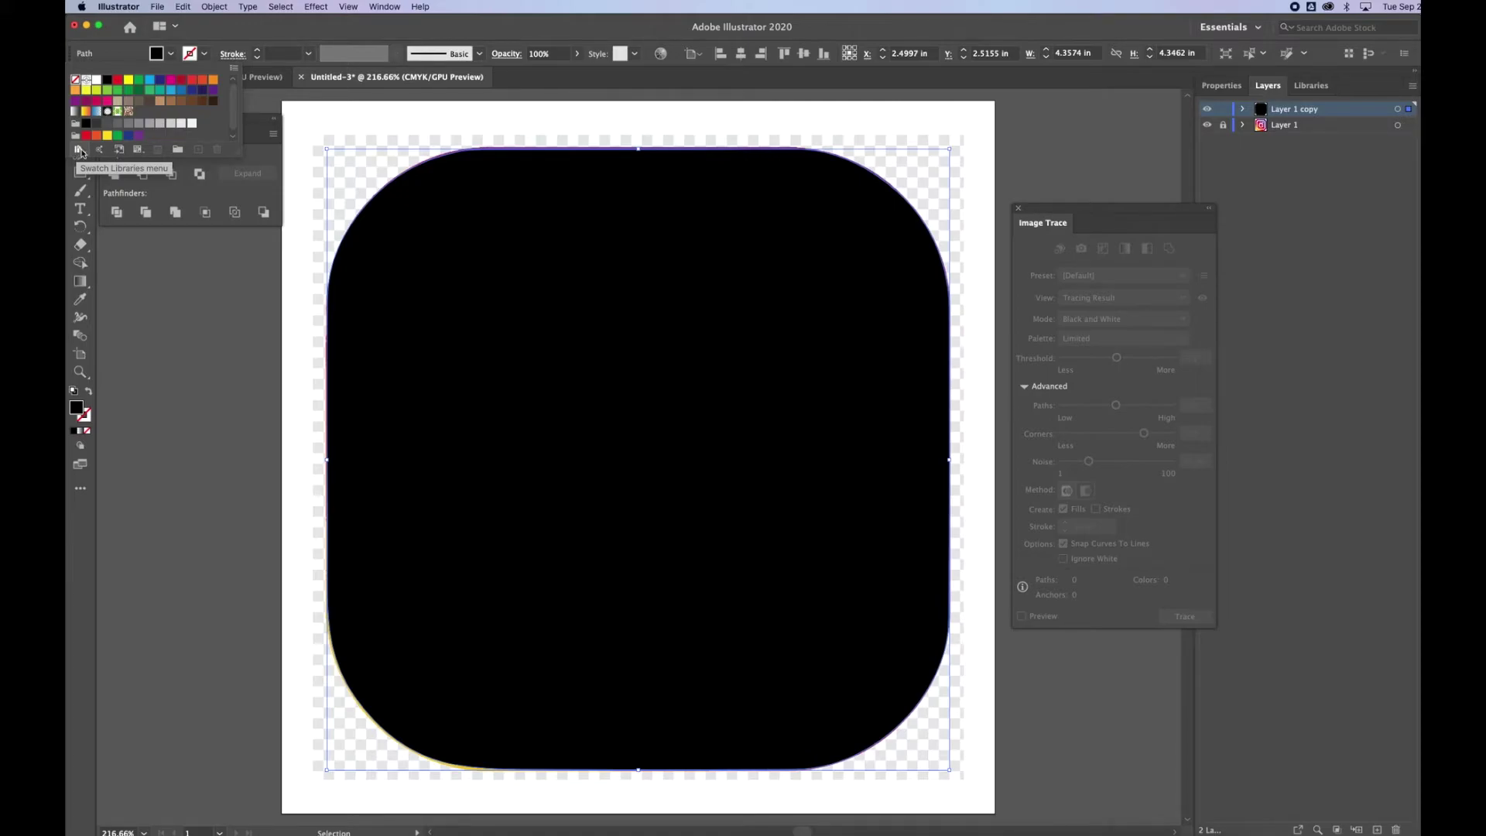
left_click(79, 149)
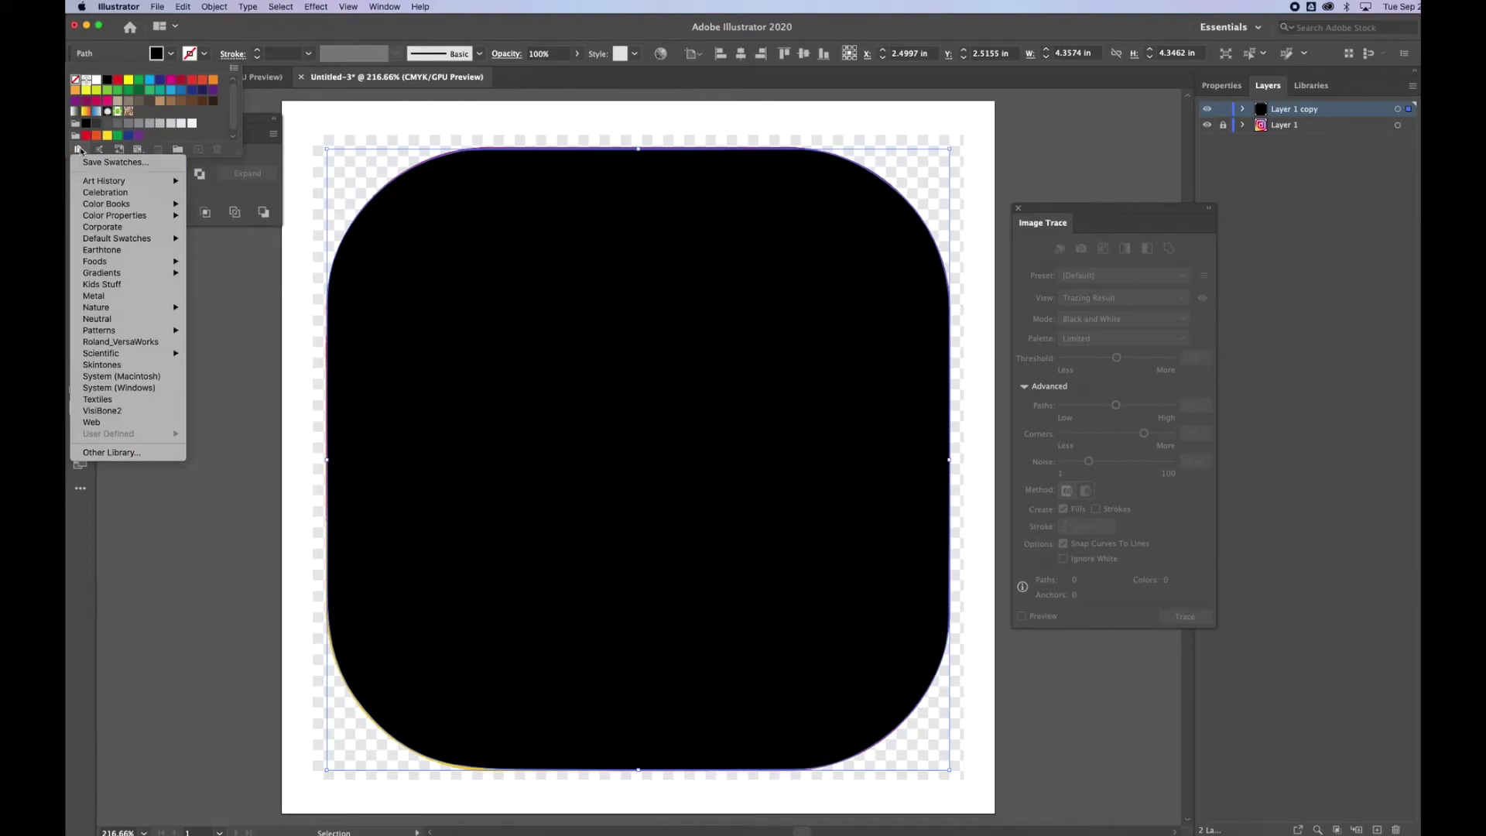
left_click(107, 343)
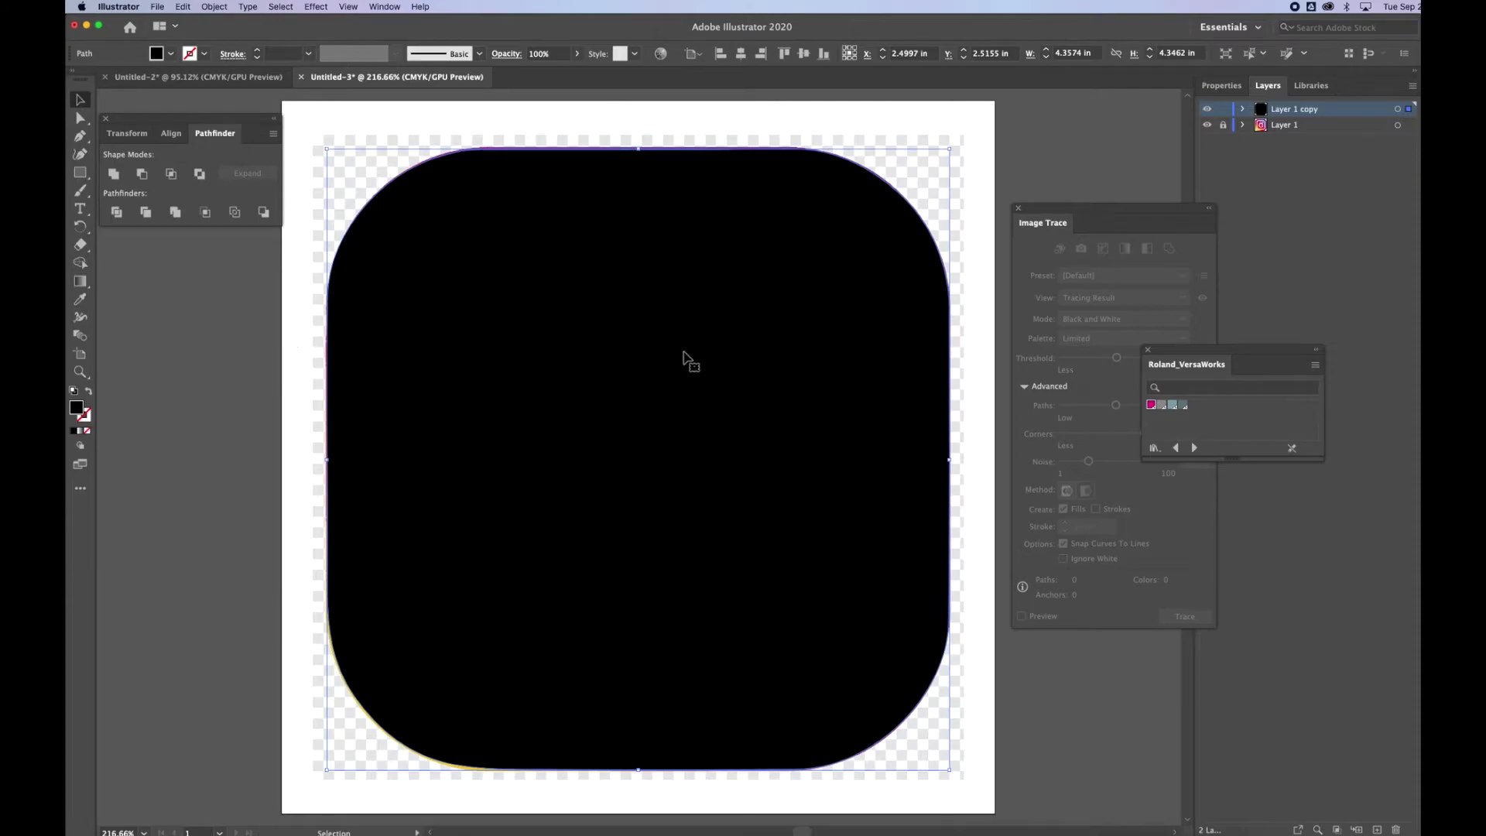
mouse_move(1195, 353)
left_mouse_down()
mouse_move(123, 399)
mouse_move(185, 358)
left_mouse_up()
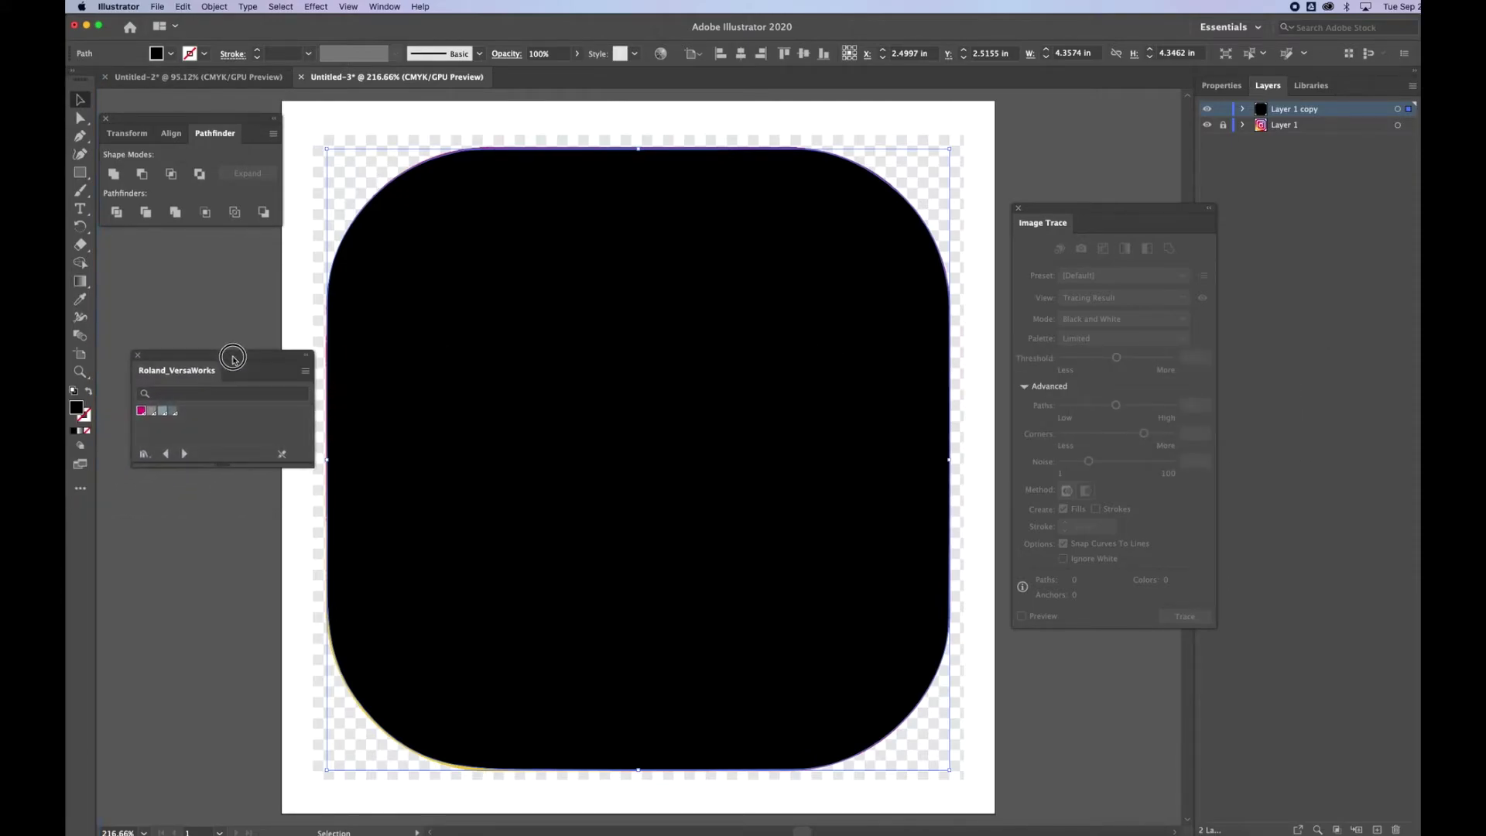
Step: Apply the CutContour swatch as the silhouette's stroke with no fill, and set the stroke weight to 0.25 pt
left_click(141, 411)
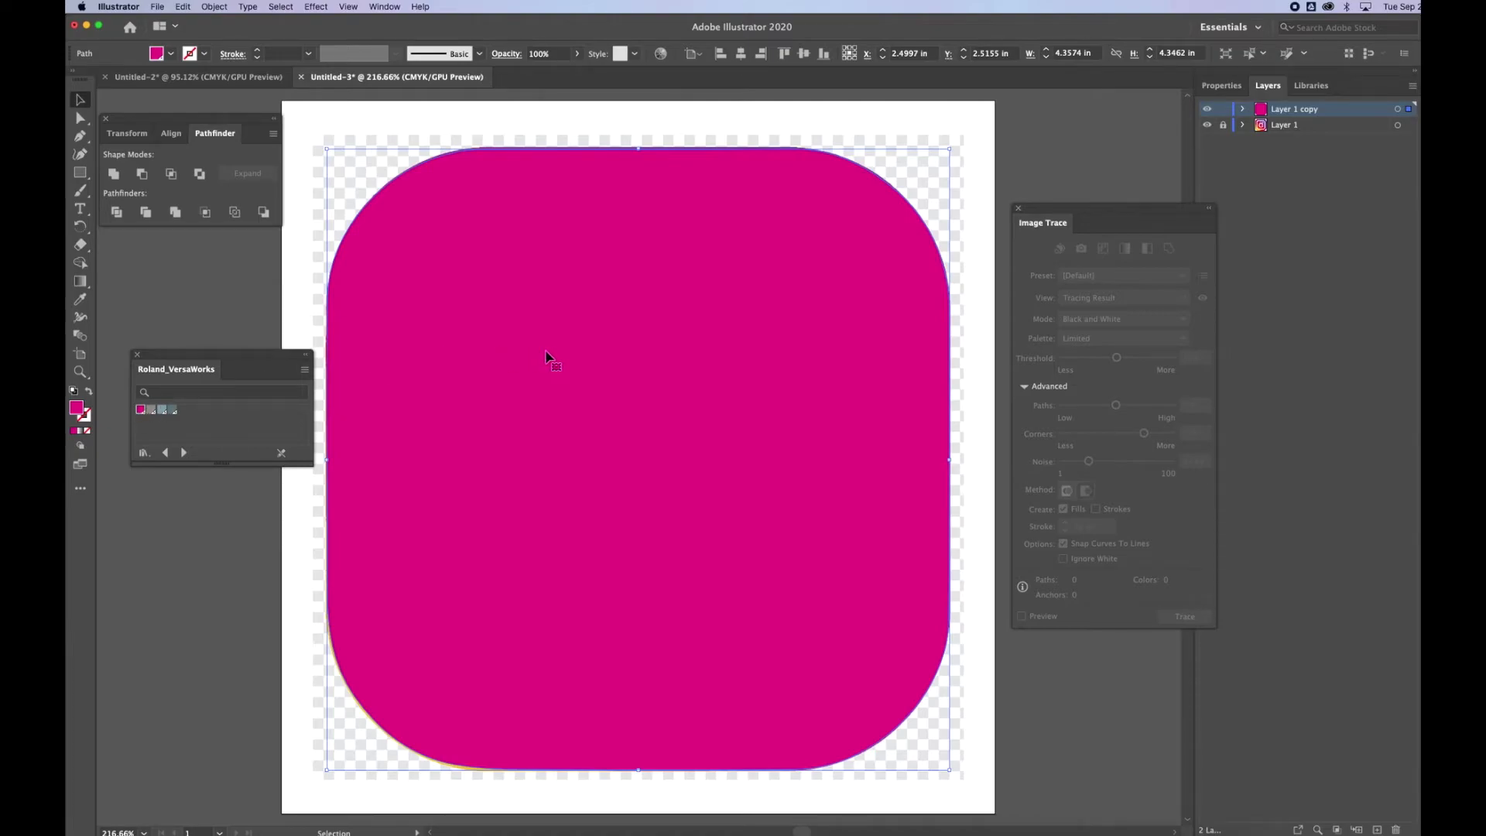
left_click(90, 394)
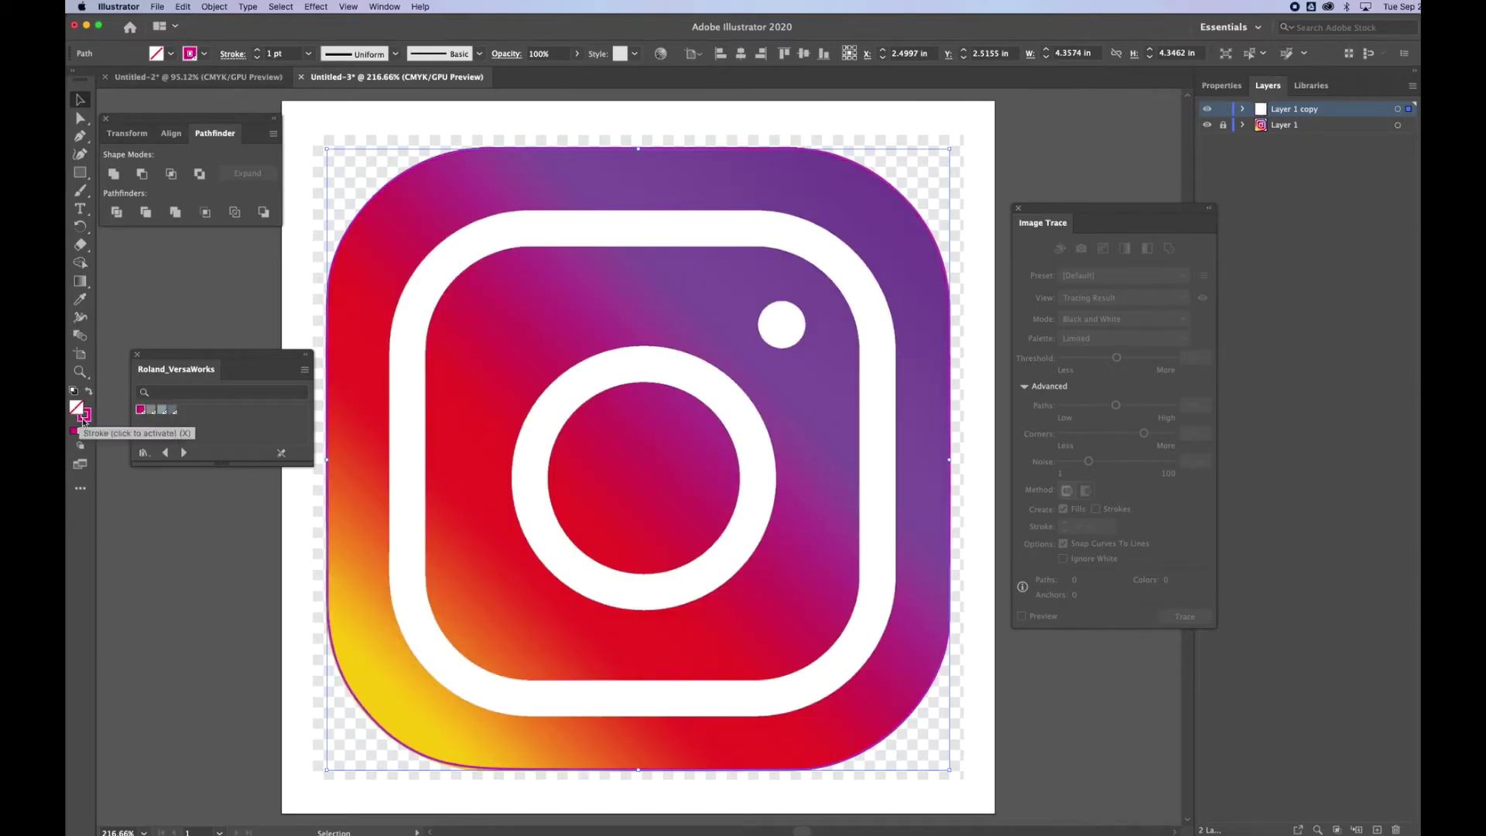
left_click(257, 59)
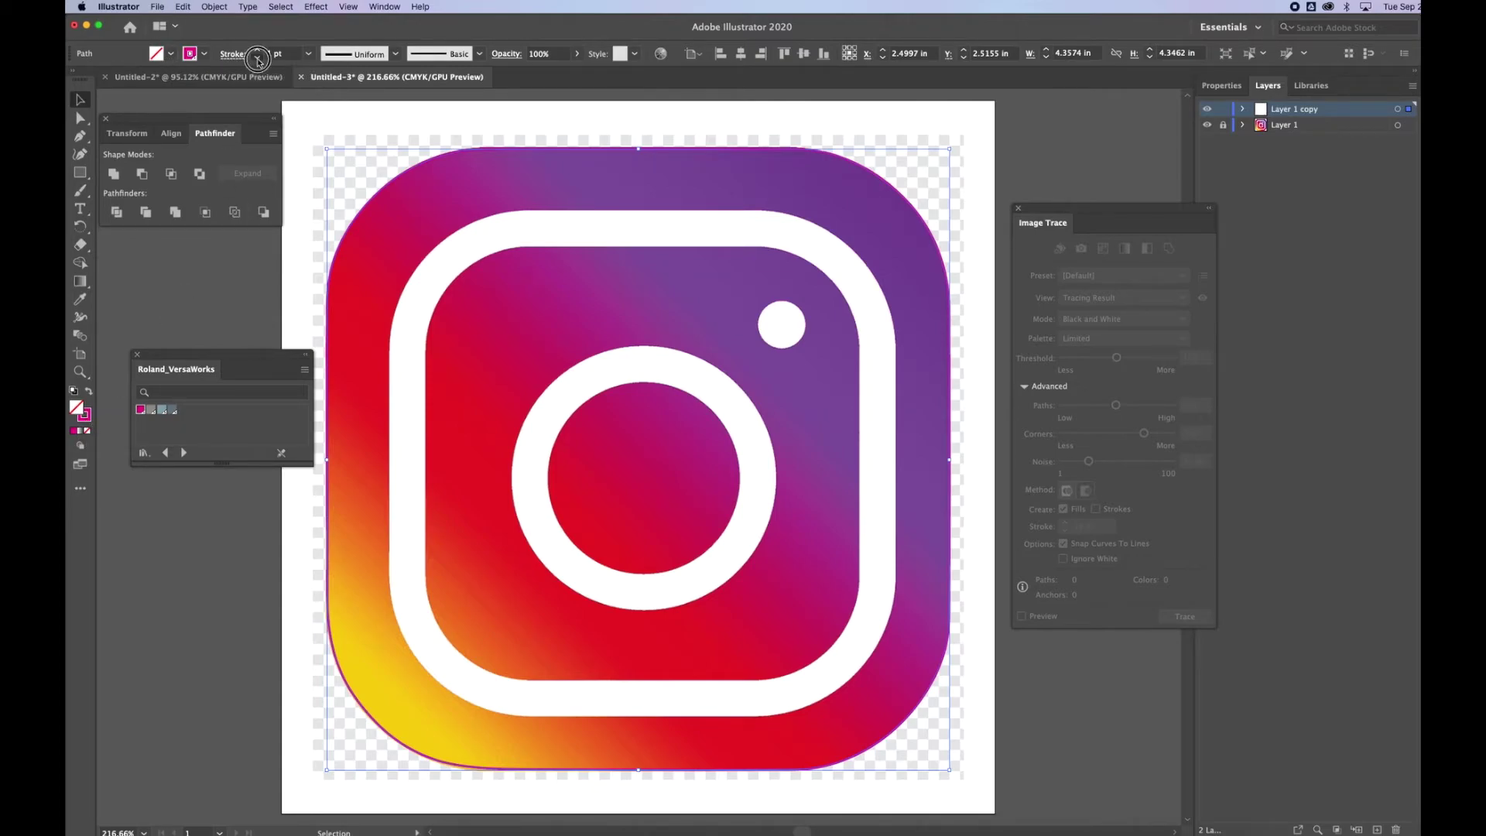
left_click(257, 59)
left_click(258, 60)
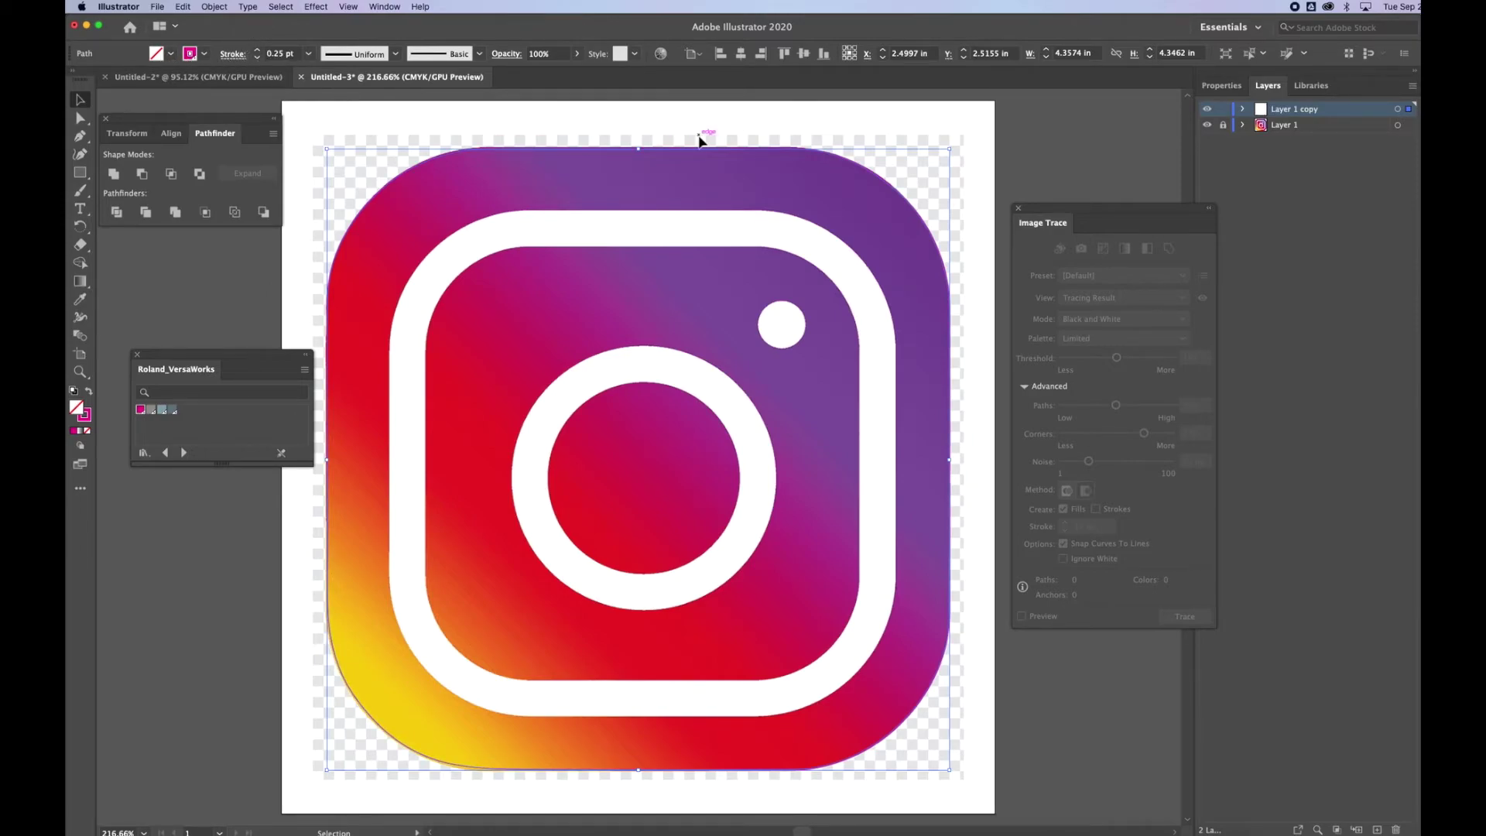
Step: Examine the cutline on its own and over the logo image by hiding and showing each layer in turn
left_click(1207, 125)
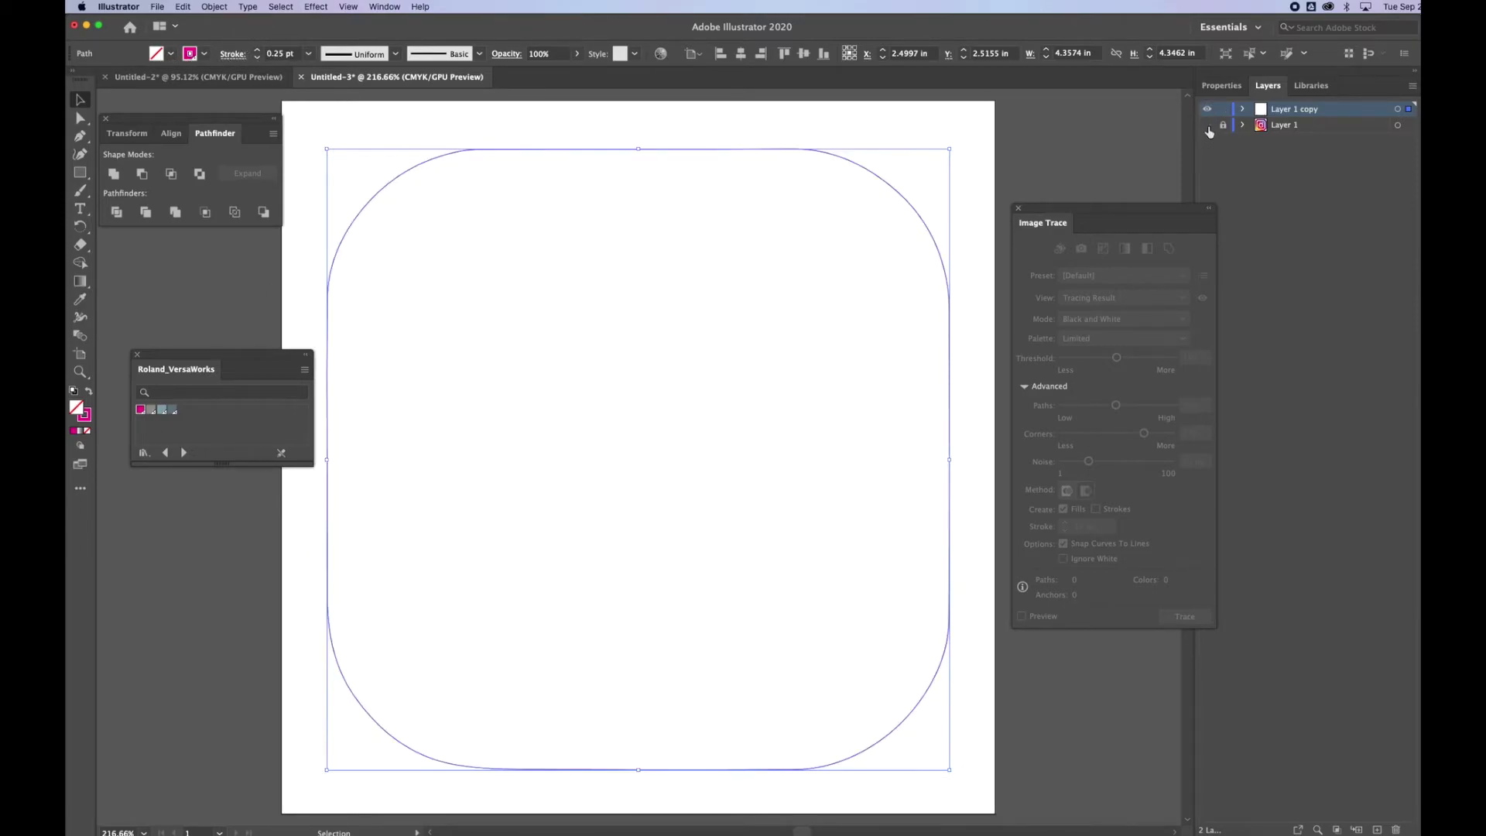
left_click(990, 144)
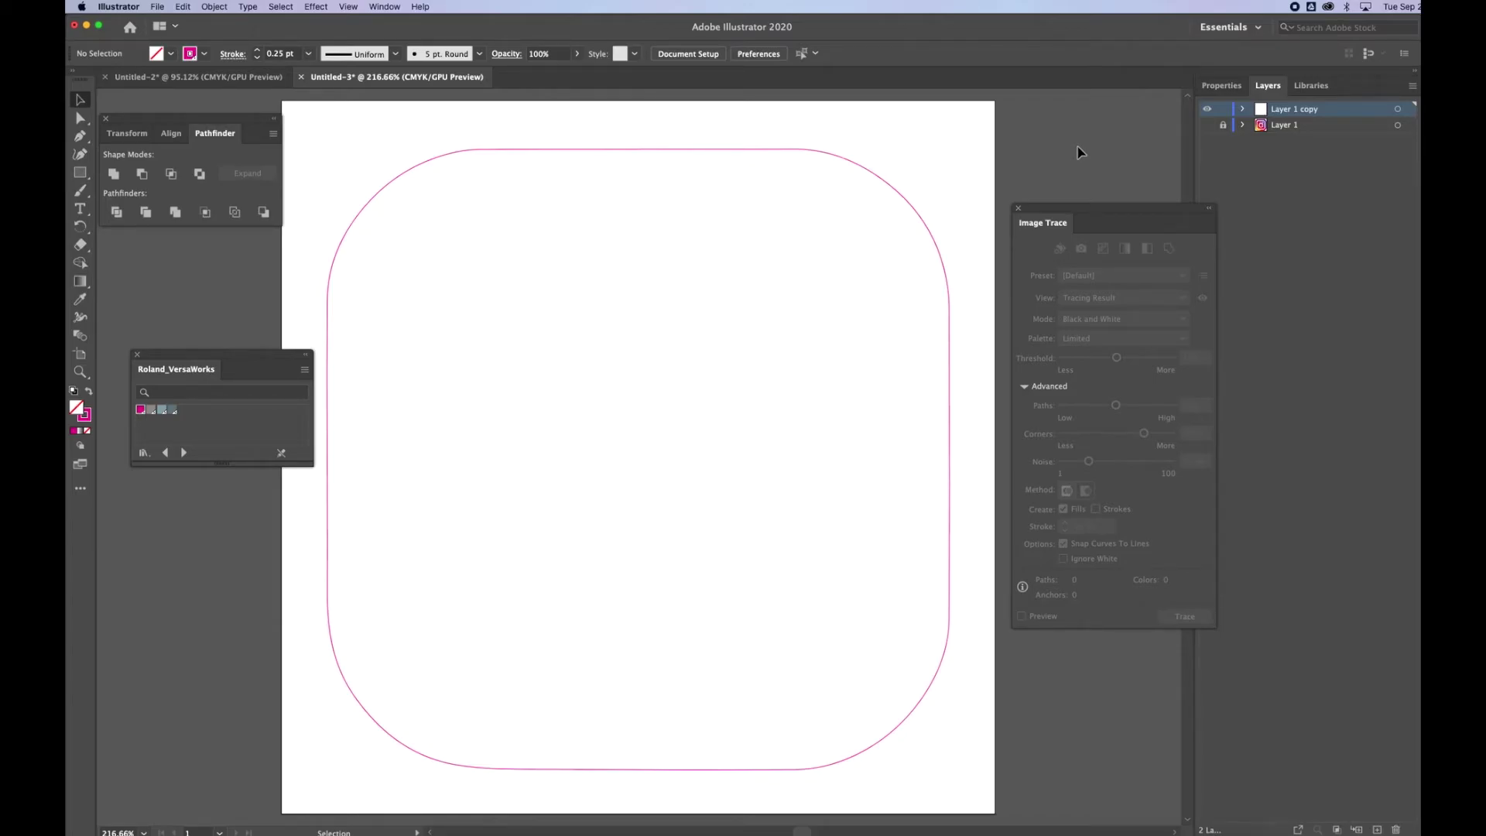
left_click(1207, 126)
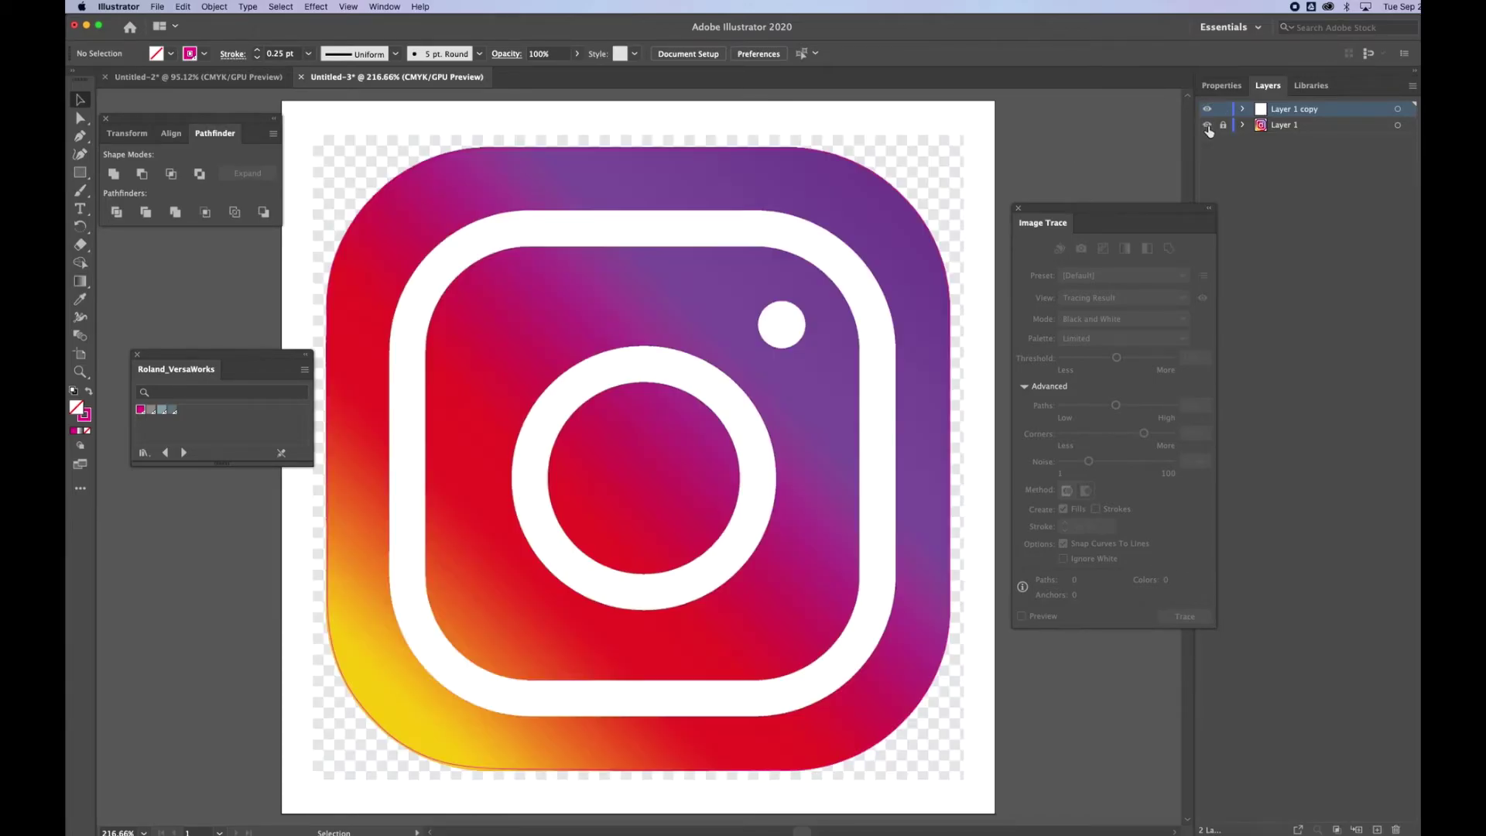
left_click(1206, 109)
left_click(1206, 110)
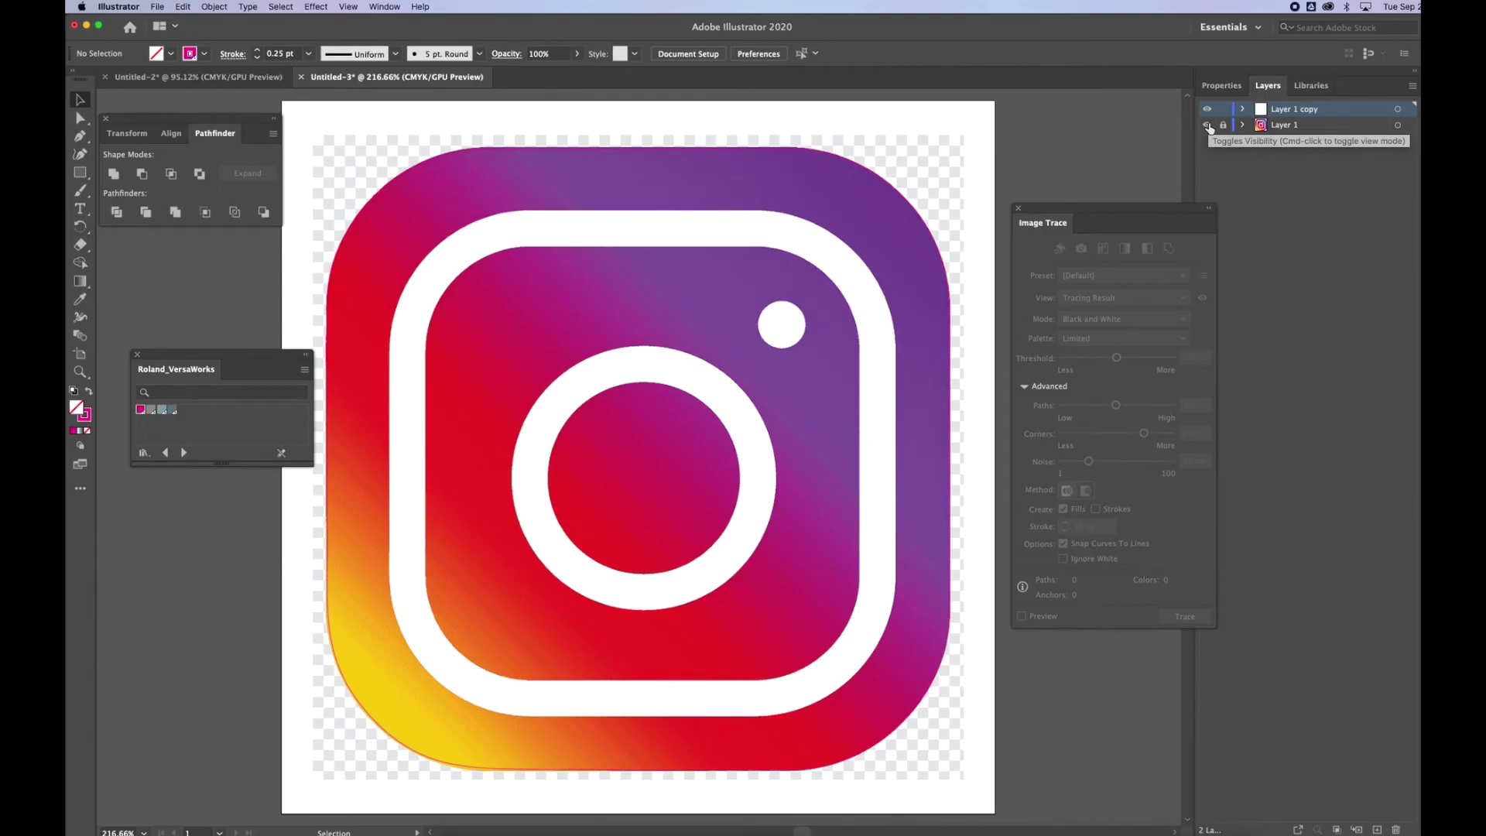
left_click(1206, 125)
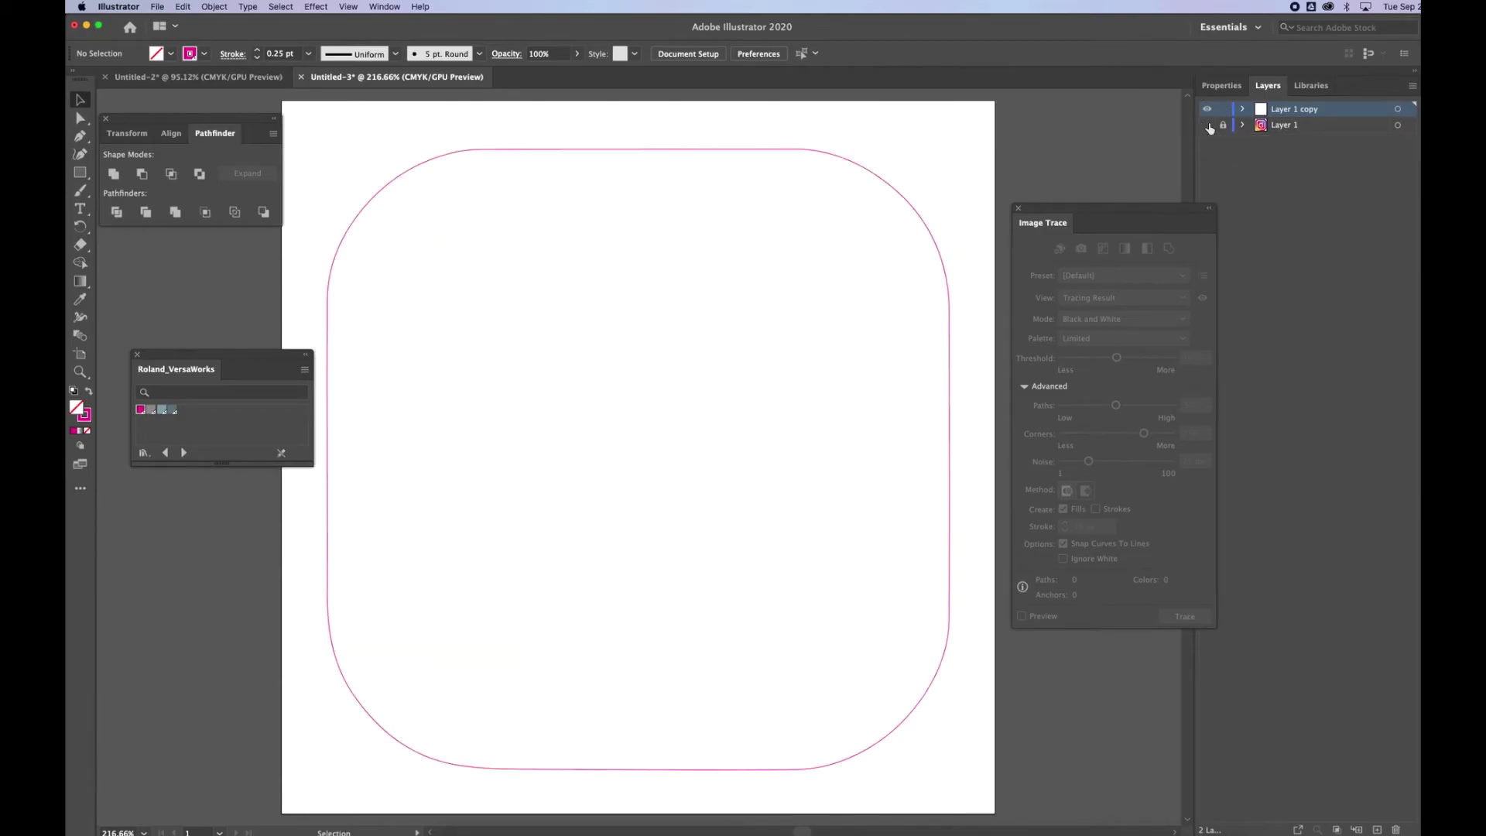
left_click(1207, 125)
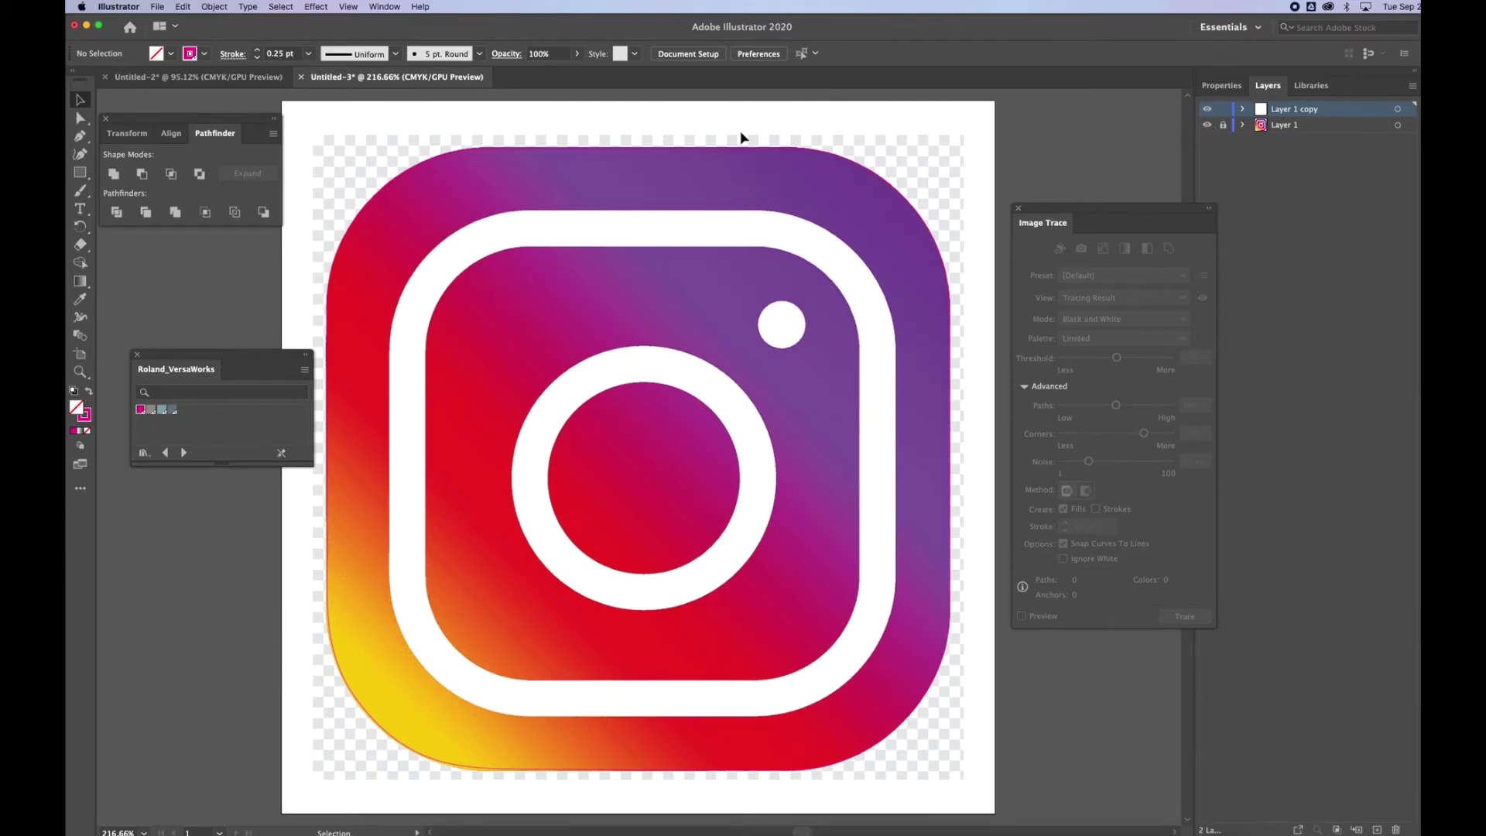
Step: Save the document as CutLineOnImageTutorial in Illustrator EPS format with the Illustrator 2020 EPS version
left_click(158, 7)
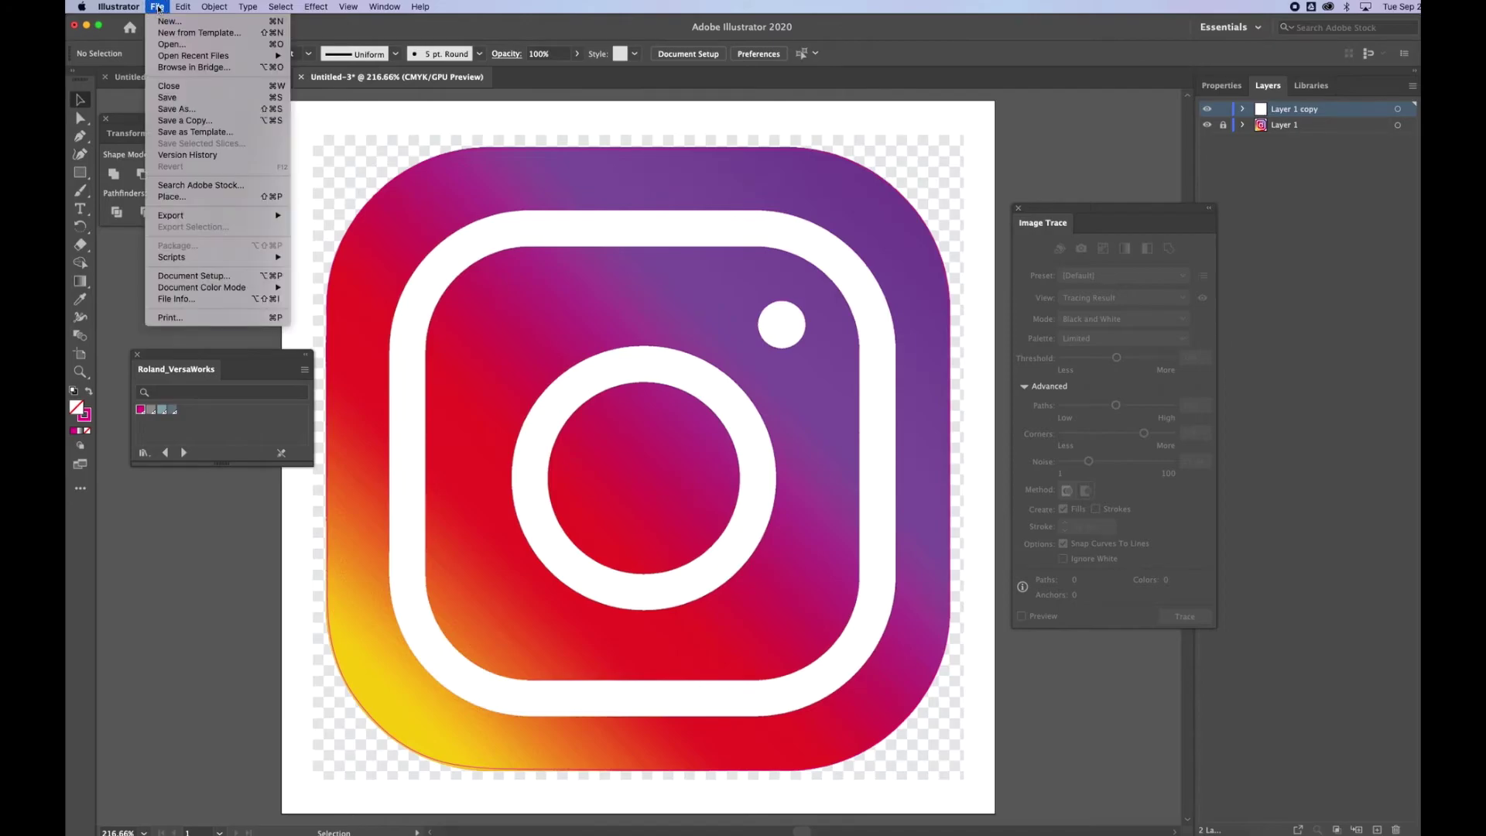
left_click(177, 112)
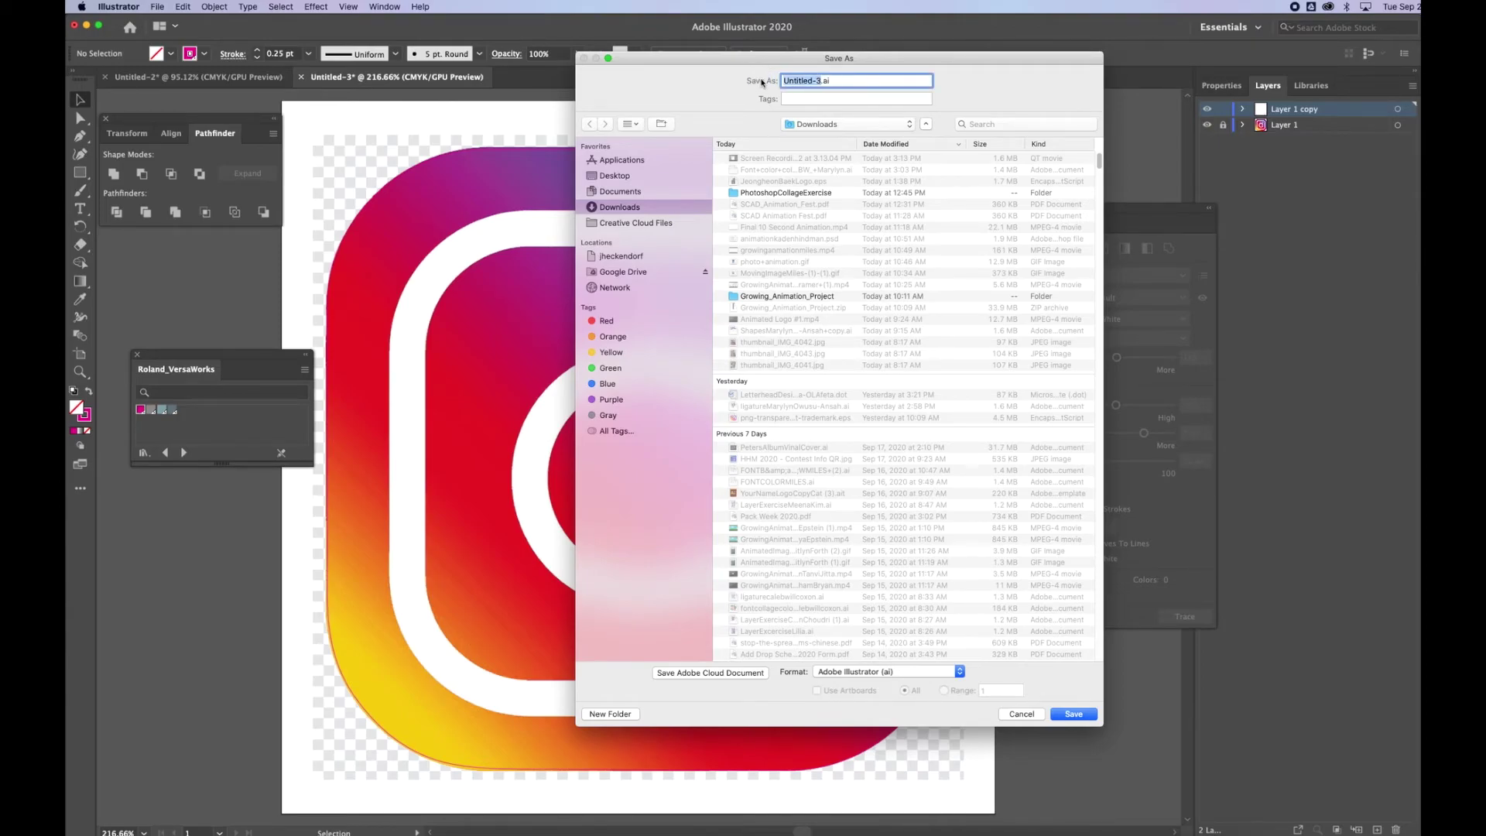
type("CutLineOnImageTutorial")
left_click(866, 672)
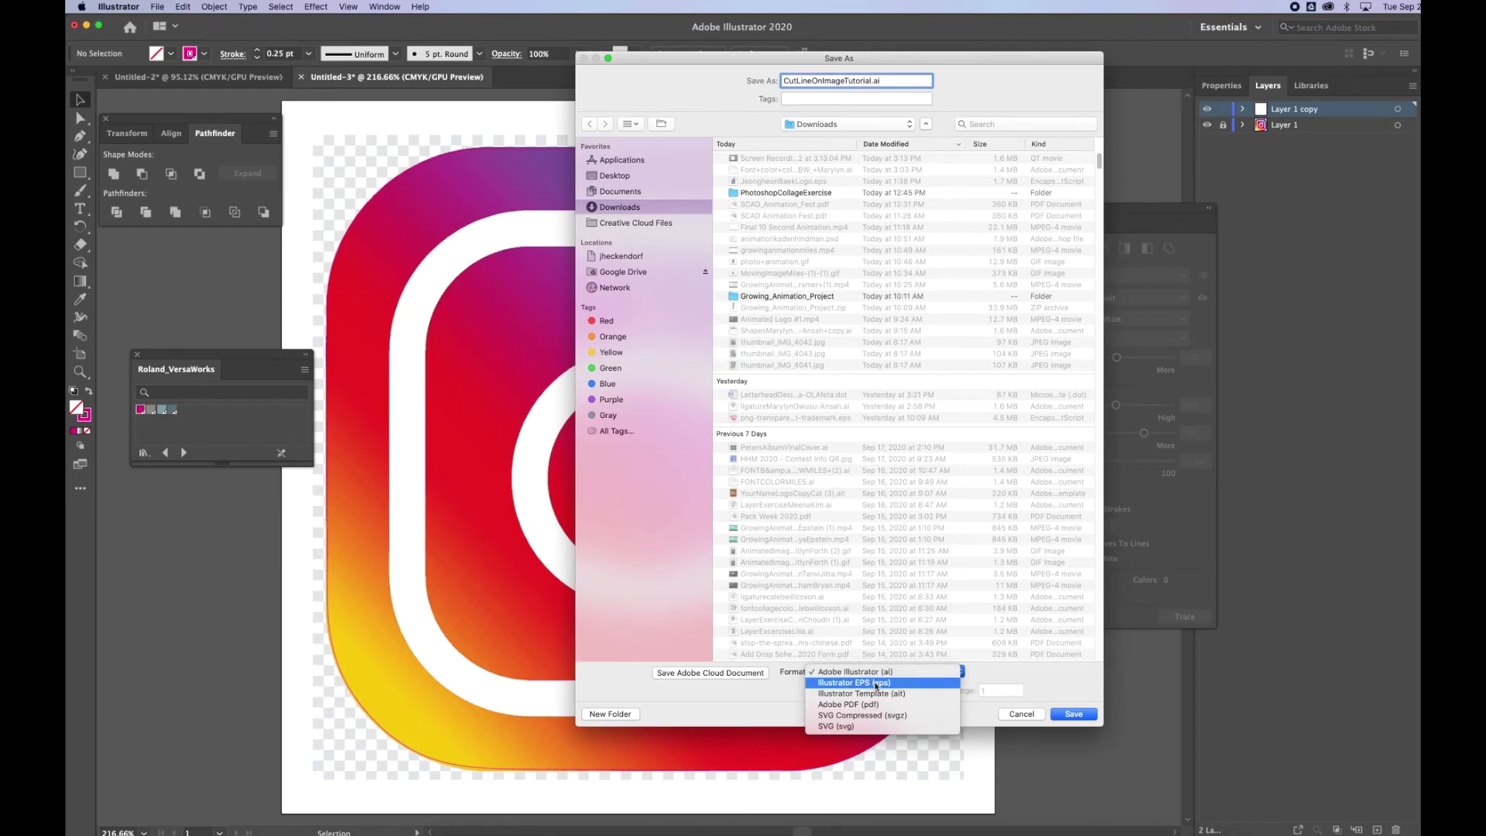
left_click(864, 684)
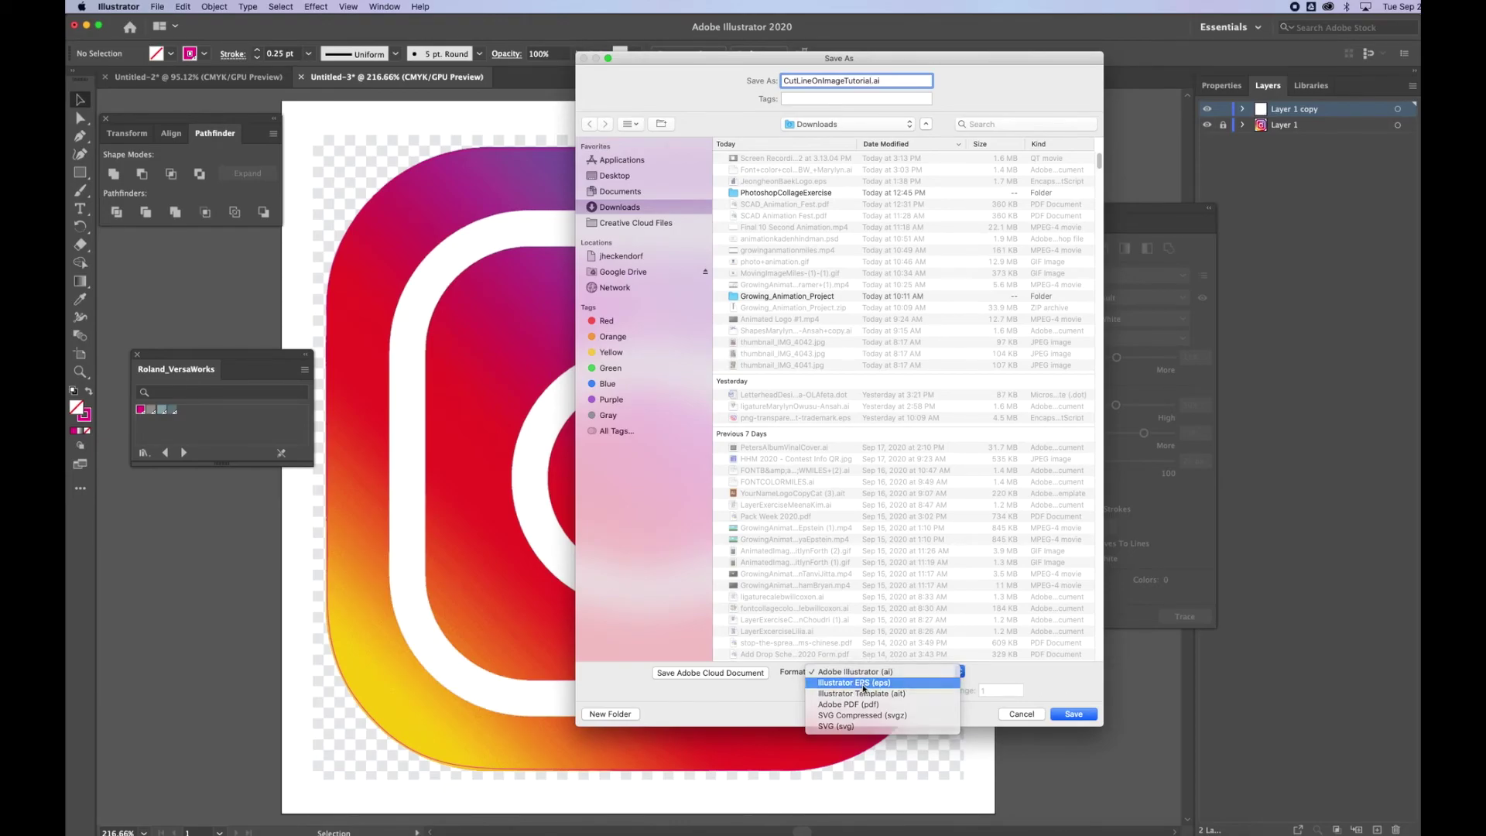
left_click(1074, 715)
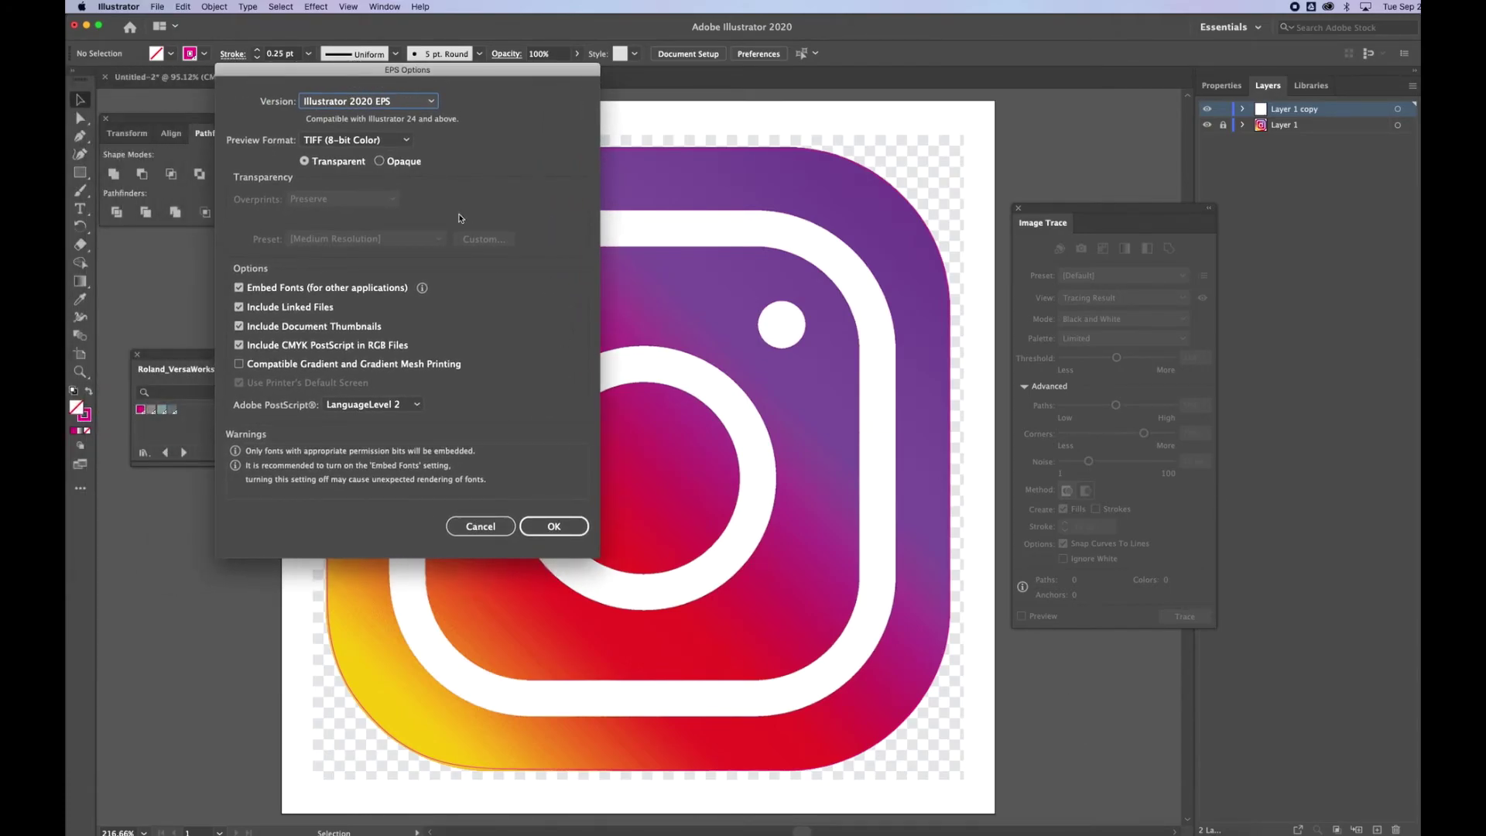
left_click(553, 526)
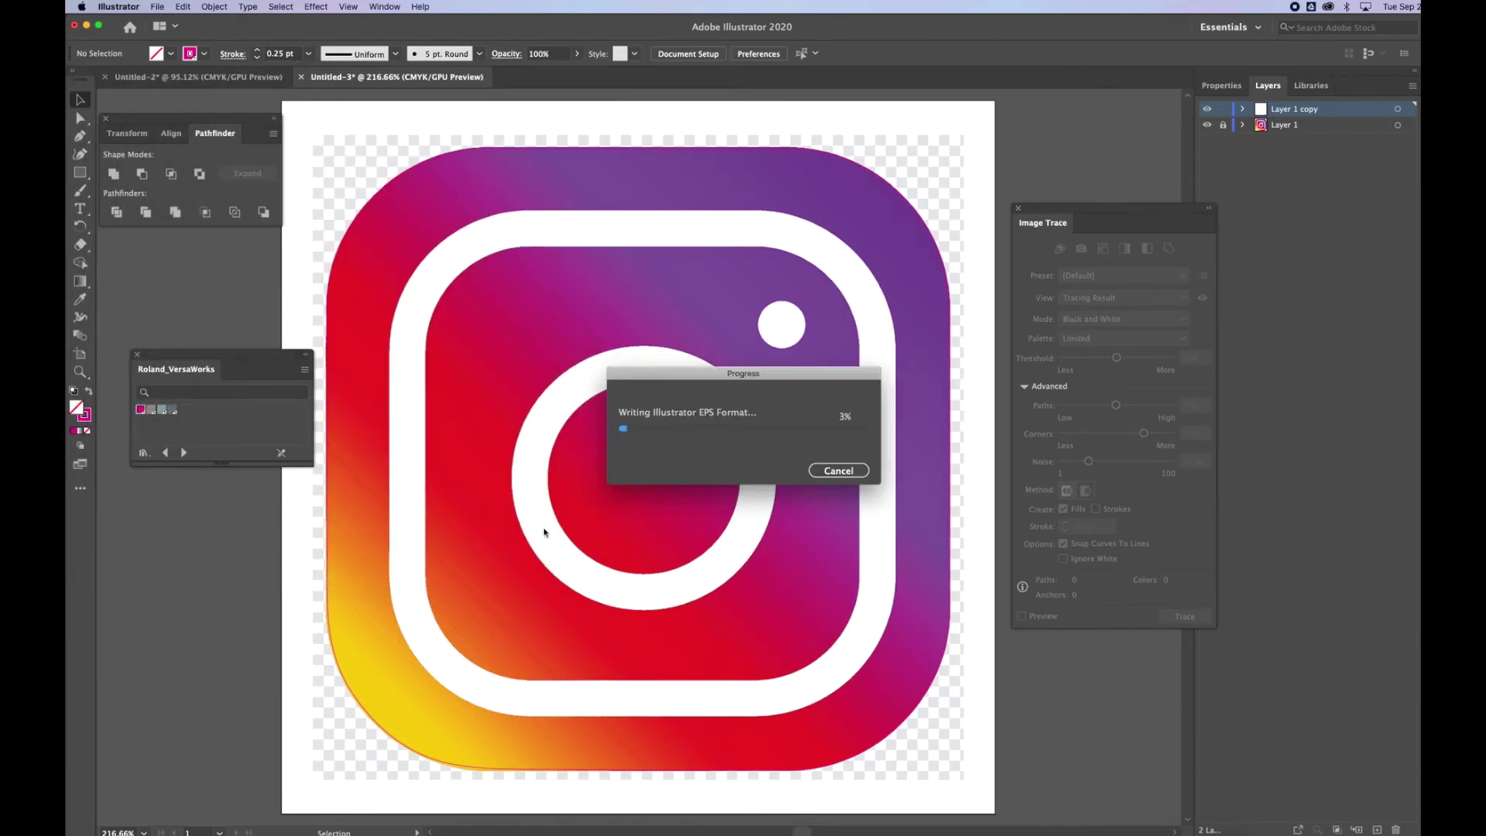
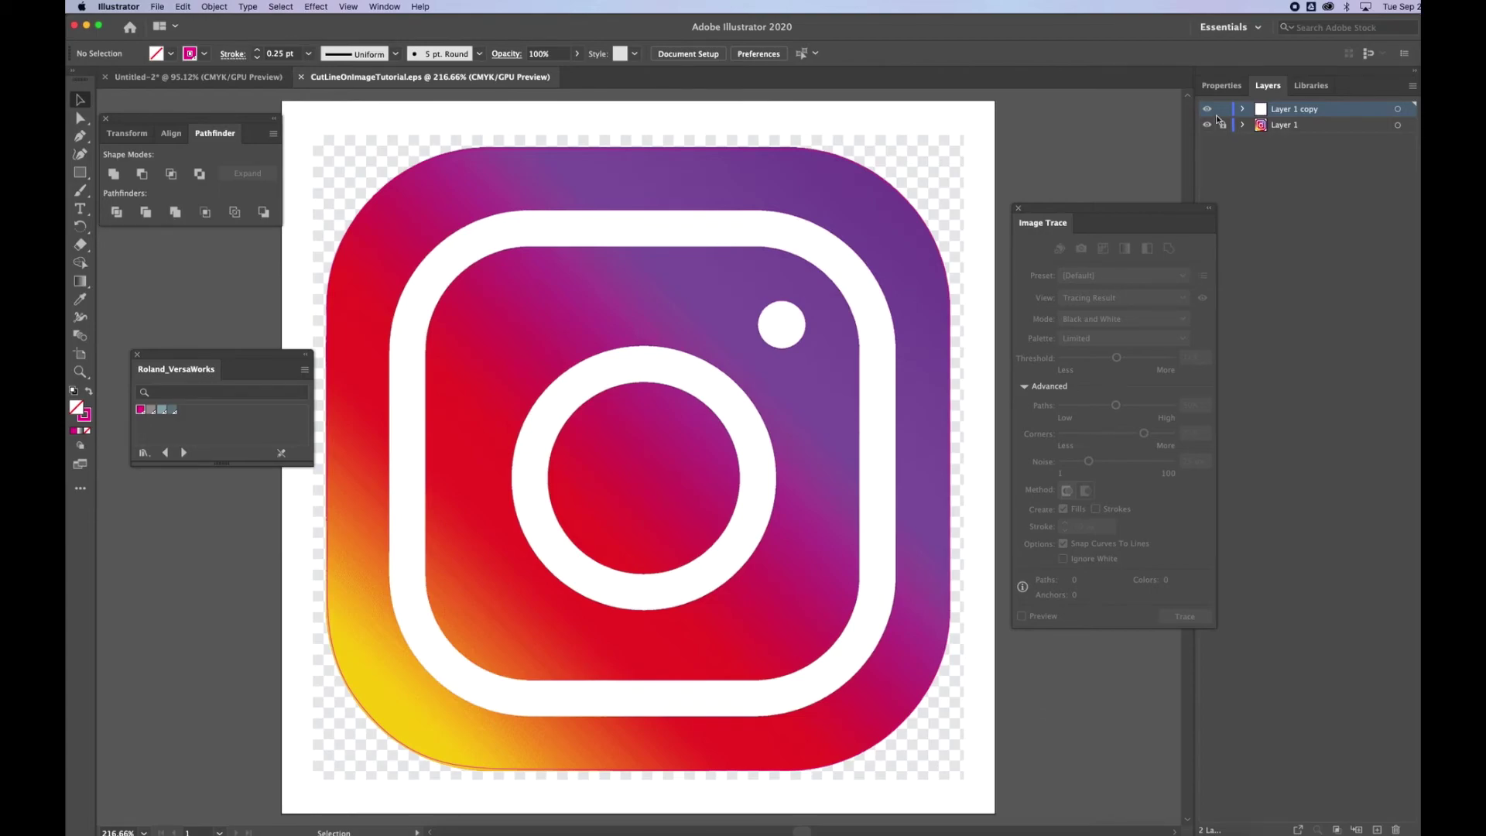
Step: Delete the Layer 1 copy and add a new empty layer above the locked logo layer
left_click_drag(1347, 110, 1395, 827)
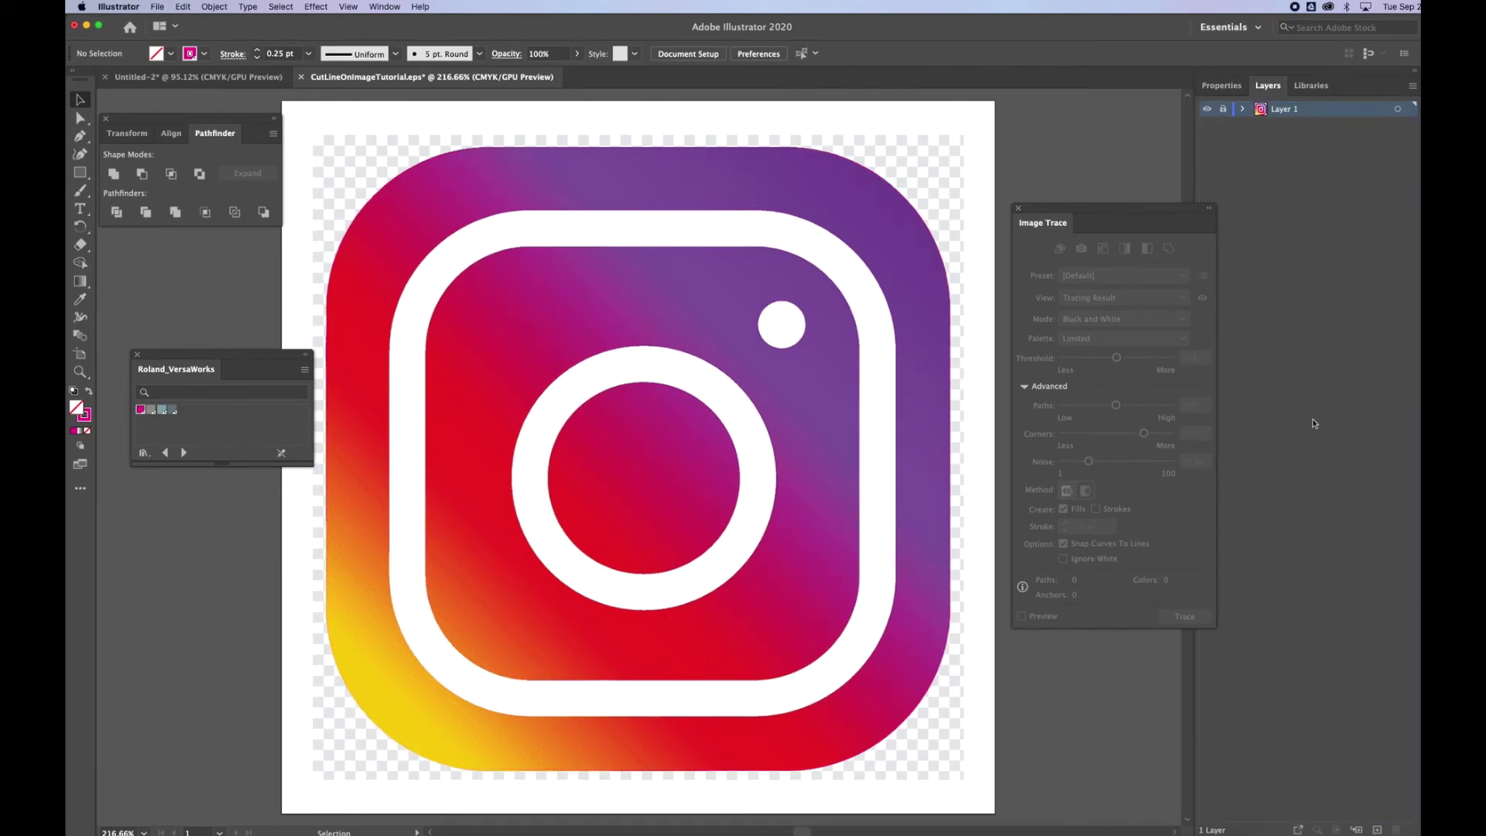
left_click(1377, 829)
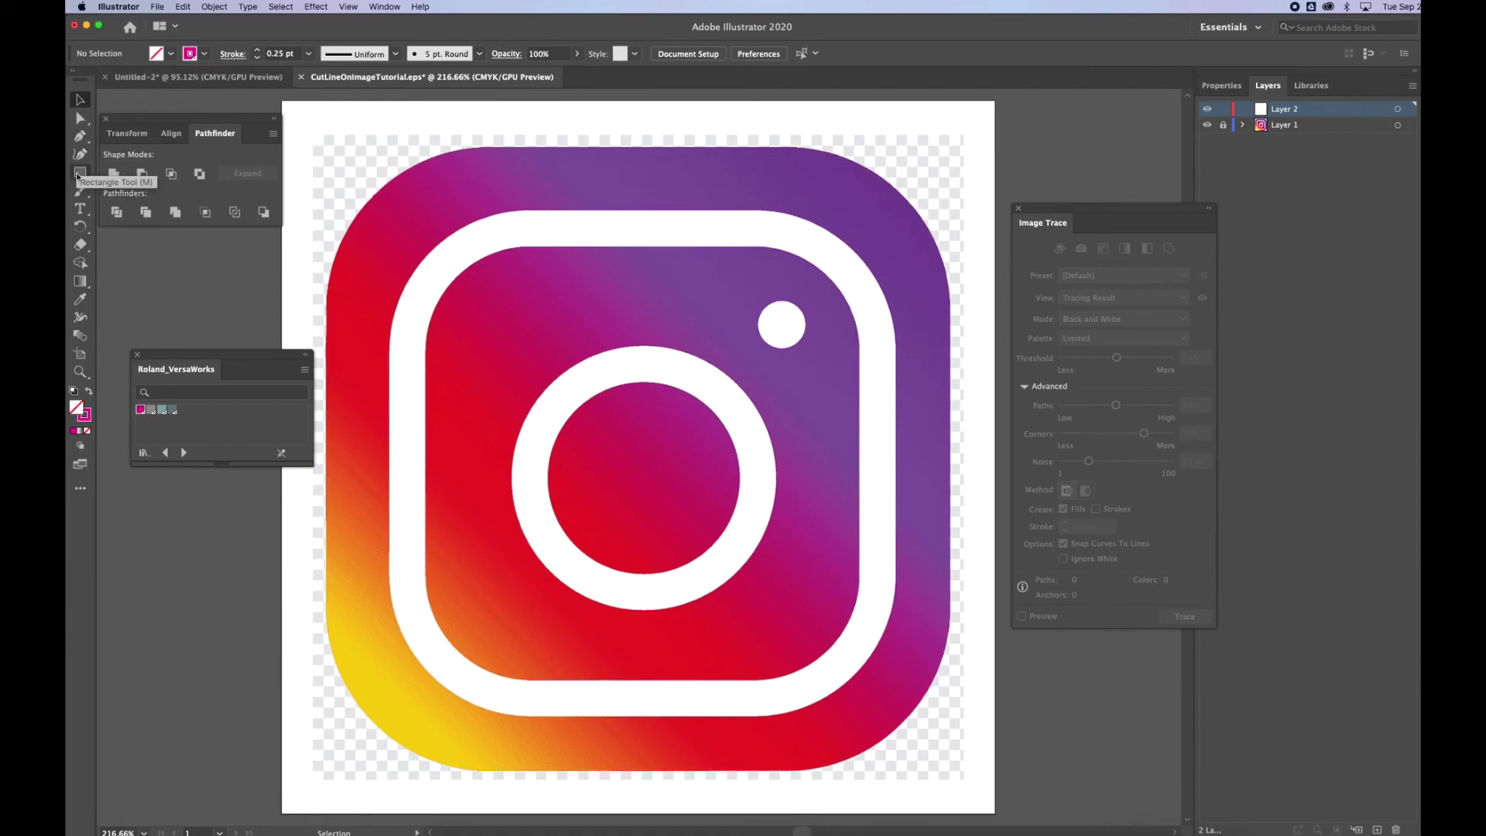
Step: Draw a rectangle about 4.34 in square around the logo on Layer 2 and fit its edges to the artwork
left_click_drag(79, 175, 139, 175)
mouse_move(325, 148)
left_mouse_down()
mouse_move(531, 239)
mouse_move(856, 531)
mouse_move(914, 715)
mouse_move(949, 770)
left_mouse_up()
left_click(80, 100)
left_click_drag(323, 459, 330, 461)
left_click_drag(638, 149, 638, 149)
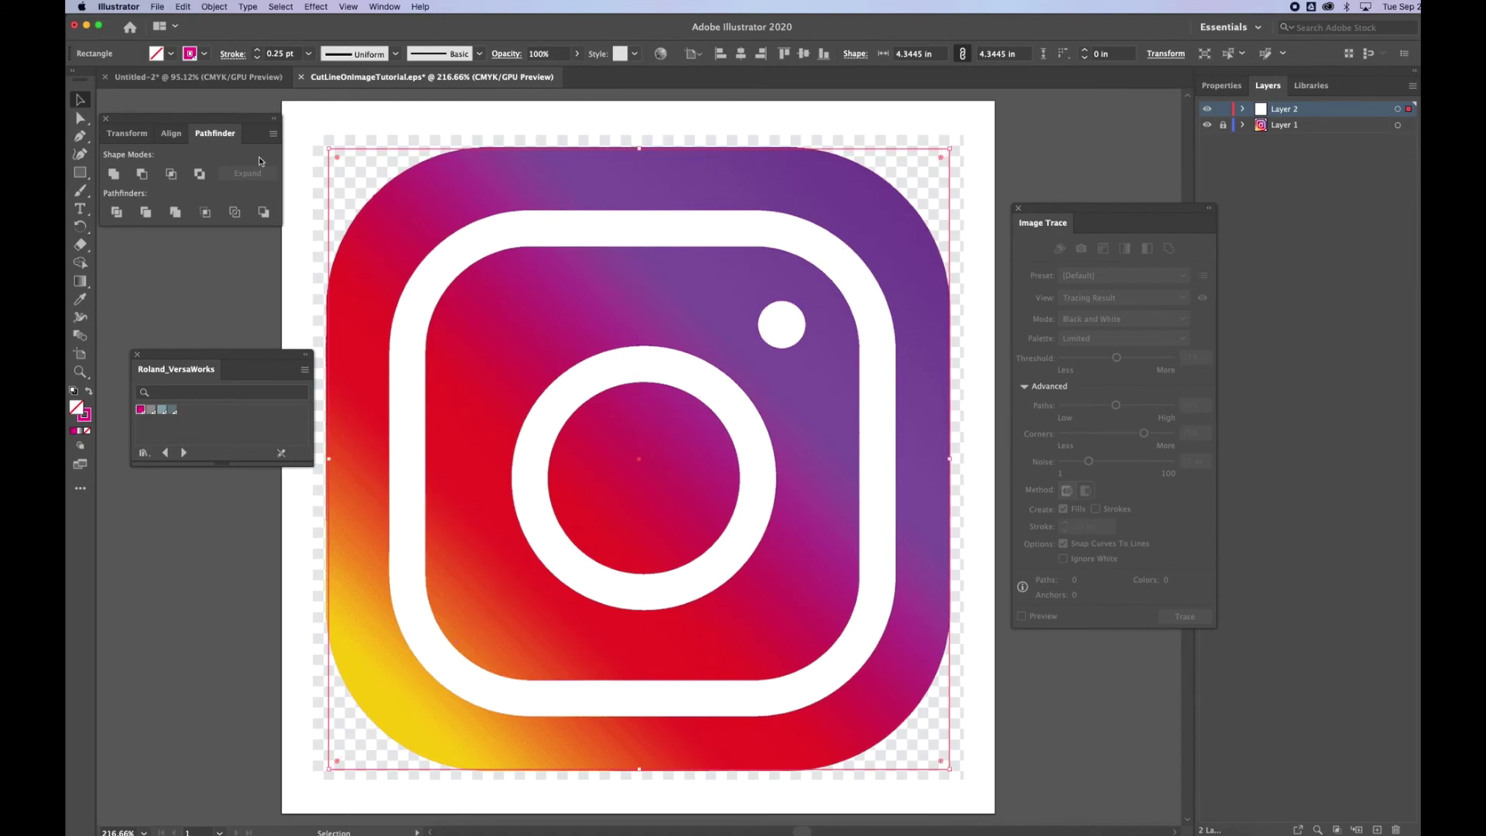
Step: Round all four corners of the rectangle to a radius of about 1.12 in, matching the logo's outline
left_click(81, 118)
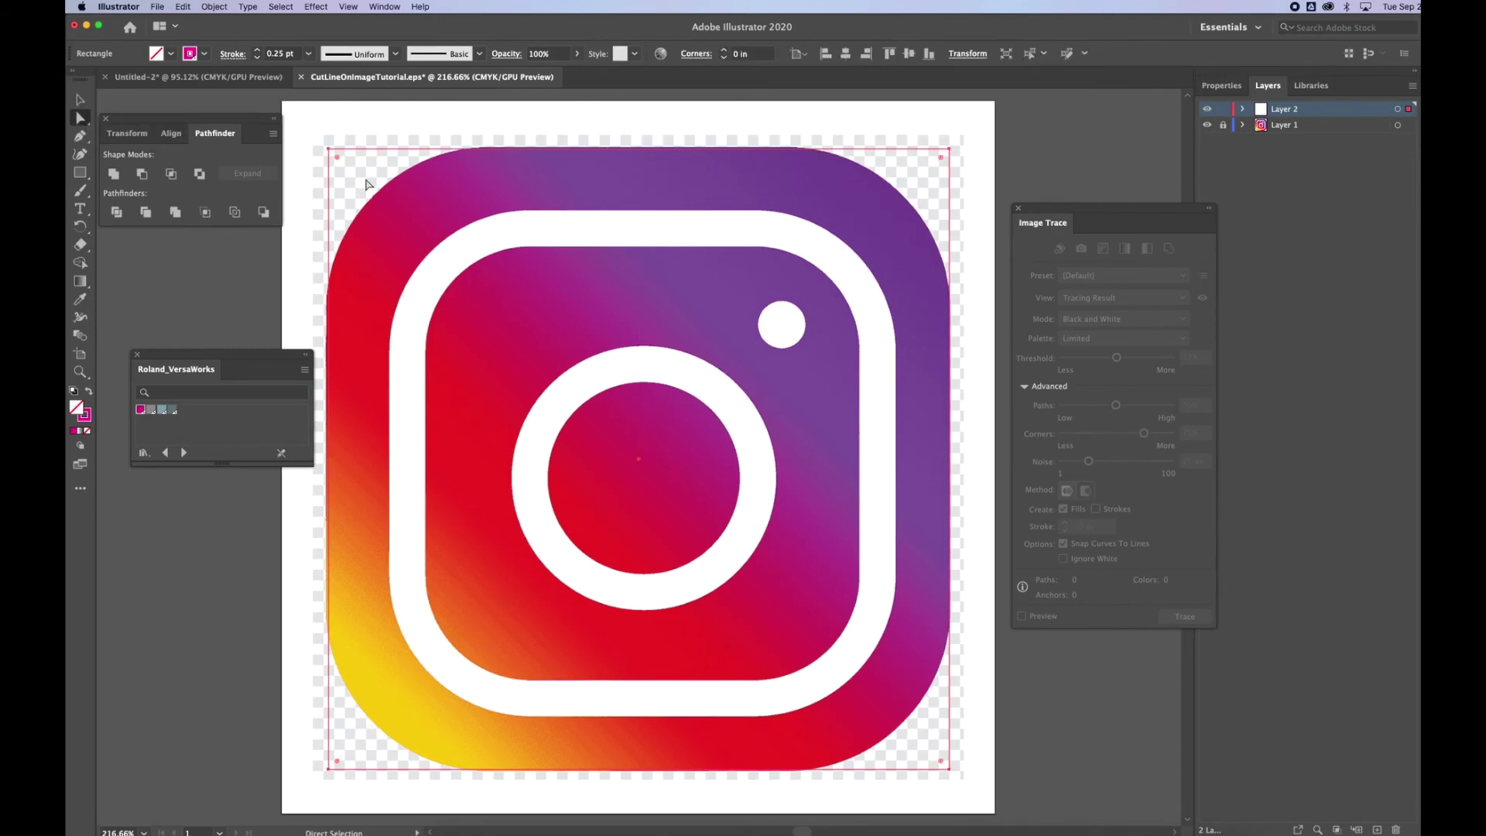
left_click_drag(338, 158, 494, 306)
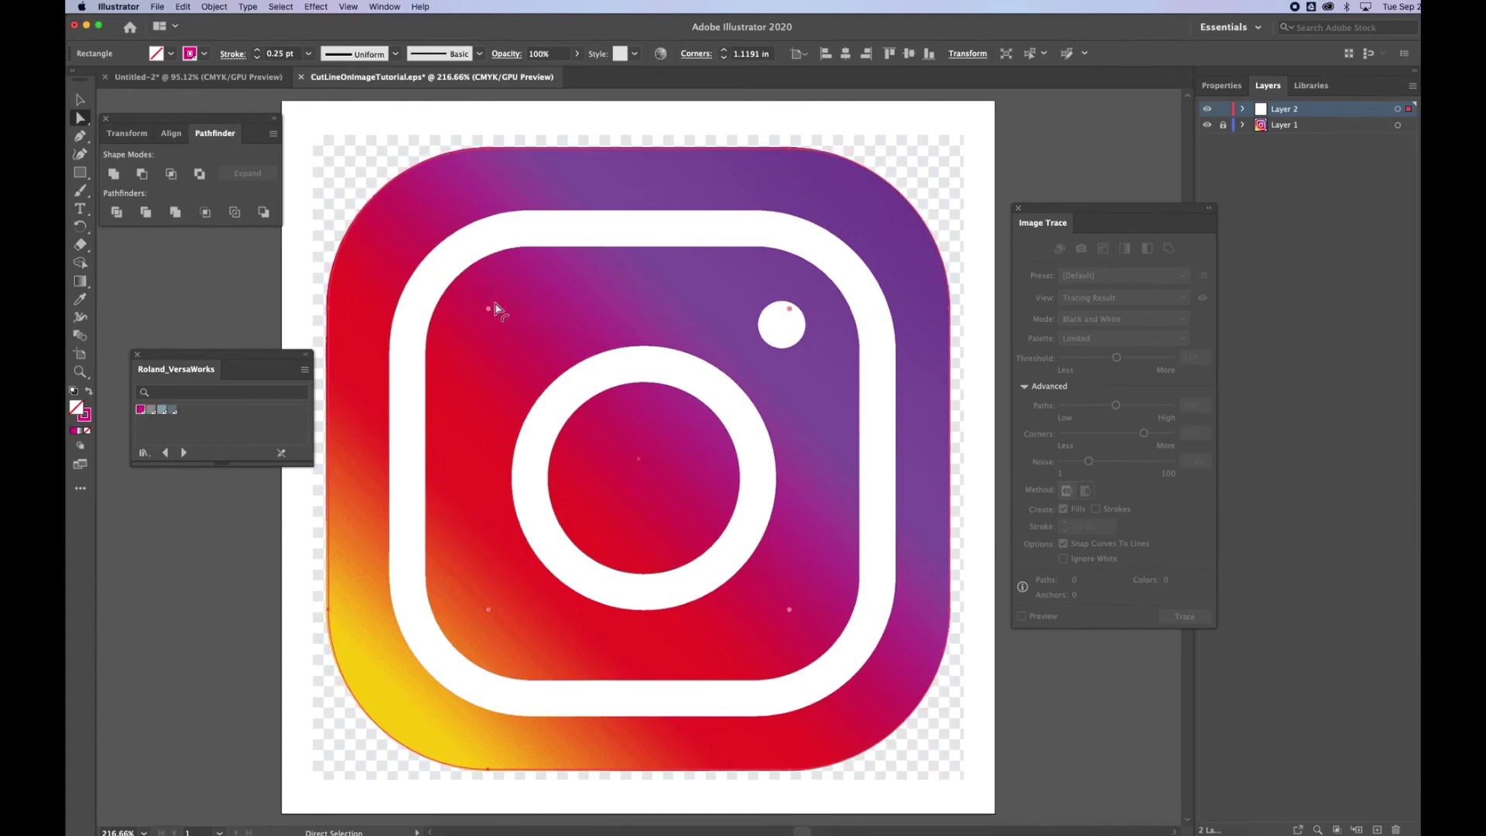
left_click(1056, 187)
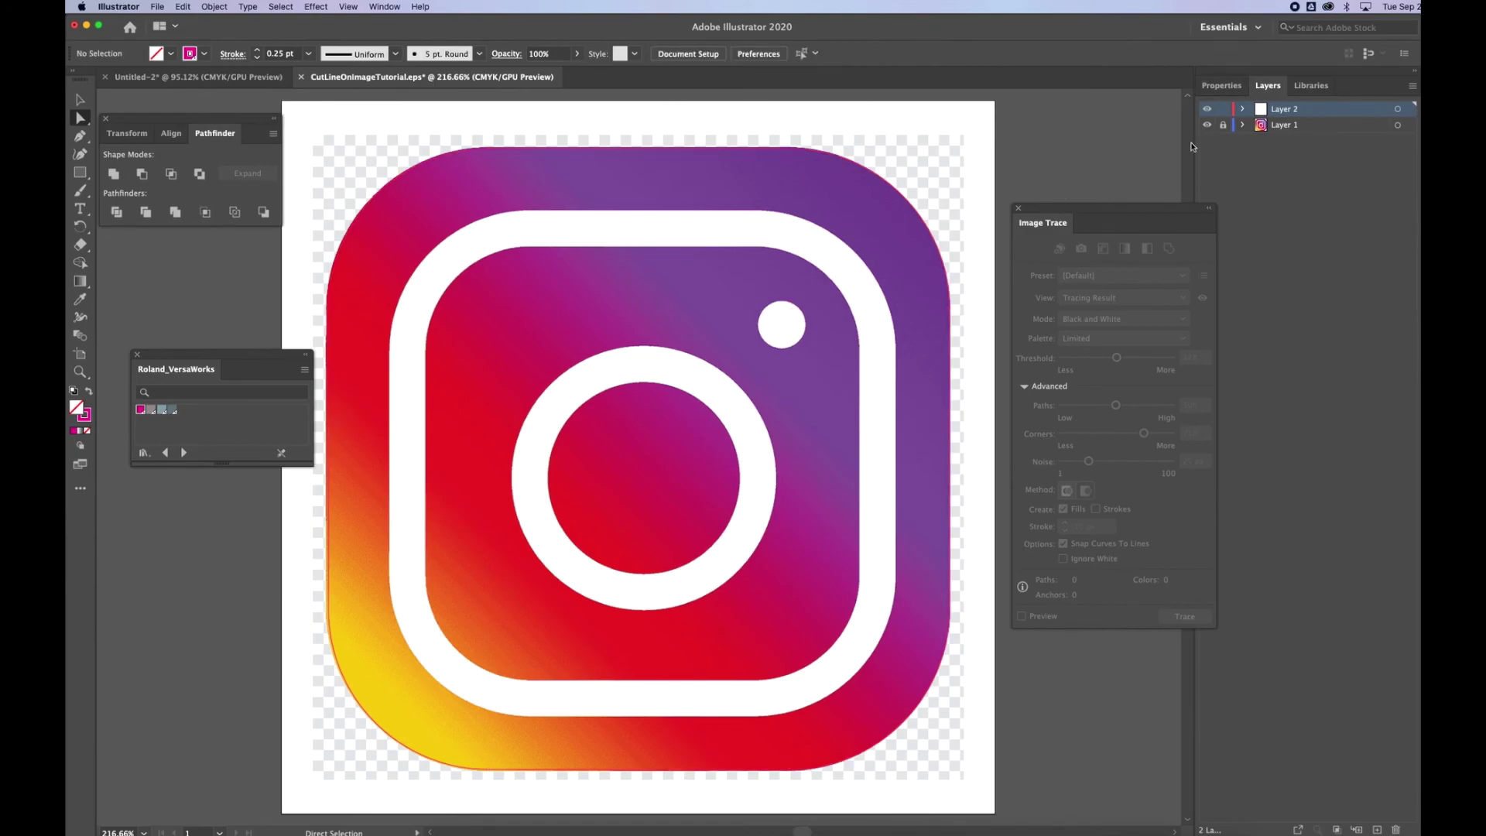
Step: View the rounded cutline with the logo layer hidden, restore the layer, and look up CutContour in the stroke swatches
left_click(1208, 125)
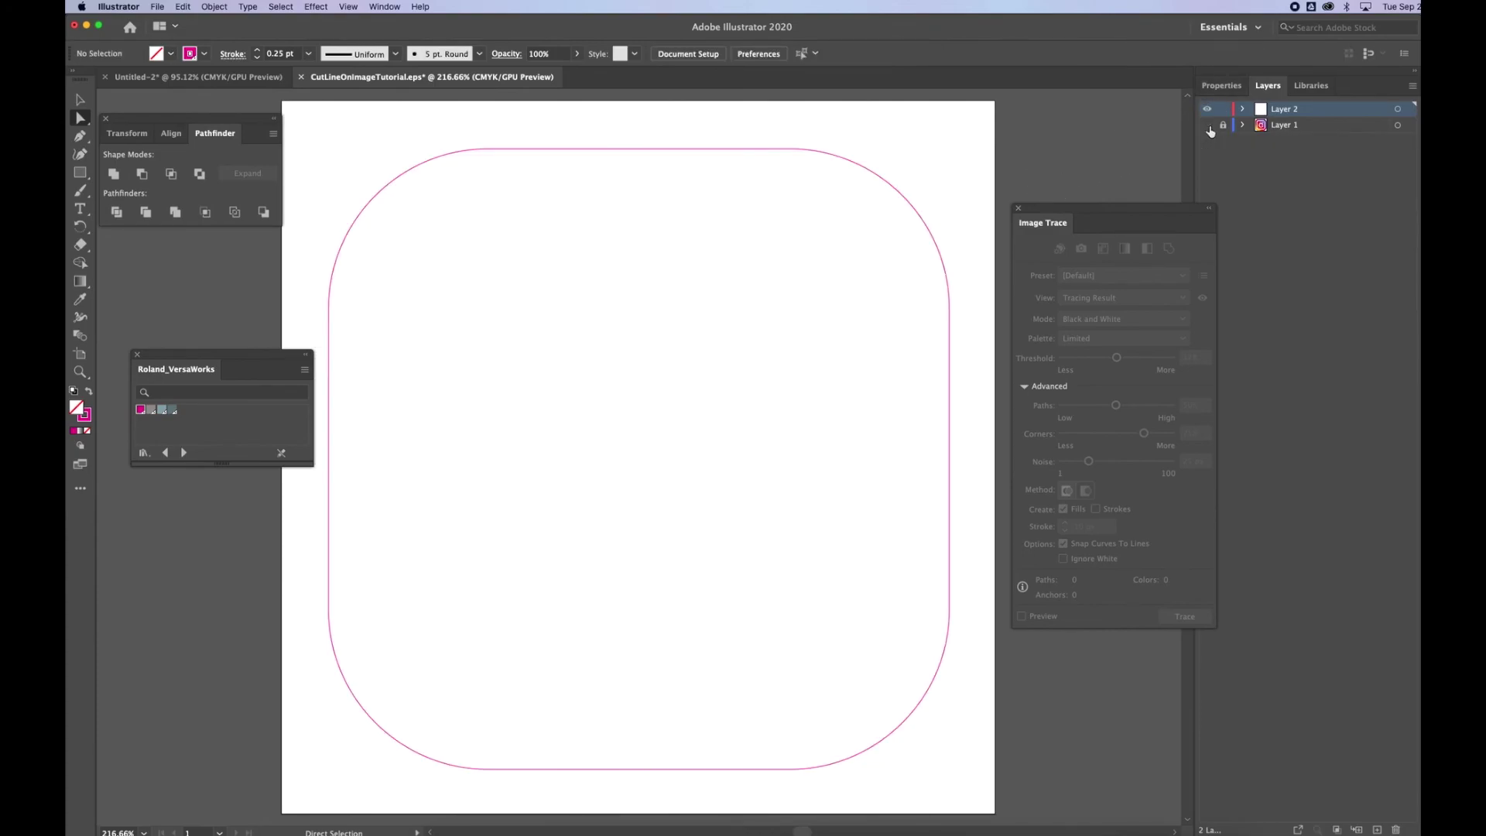
left_click(1208, 126)
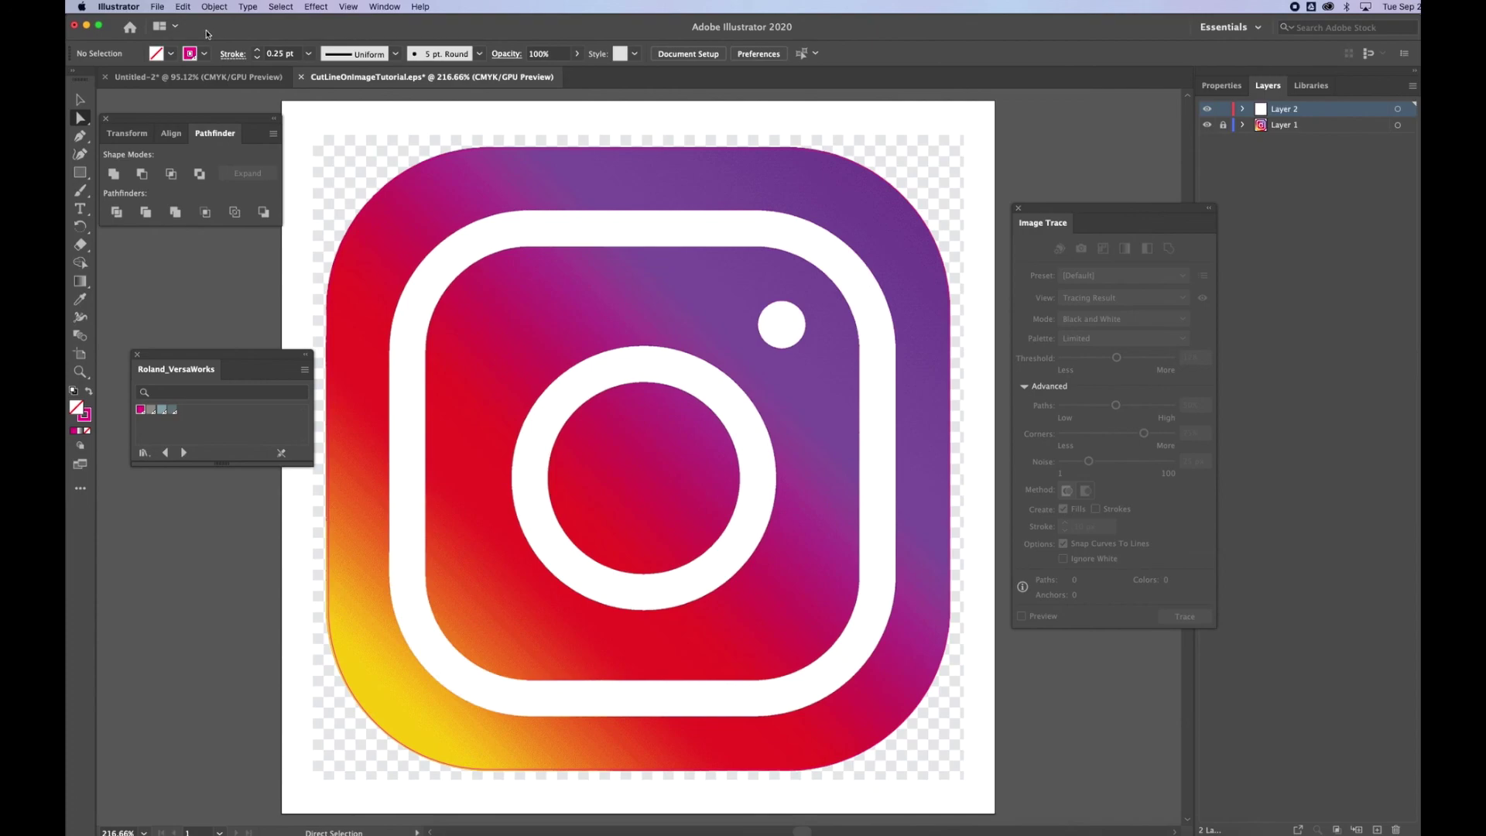
left_click(203, 53)
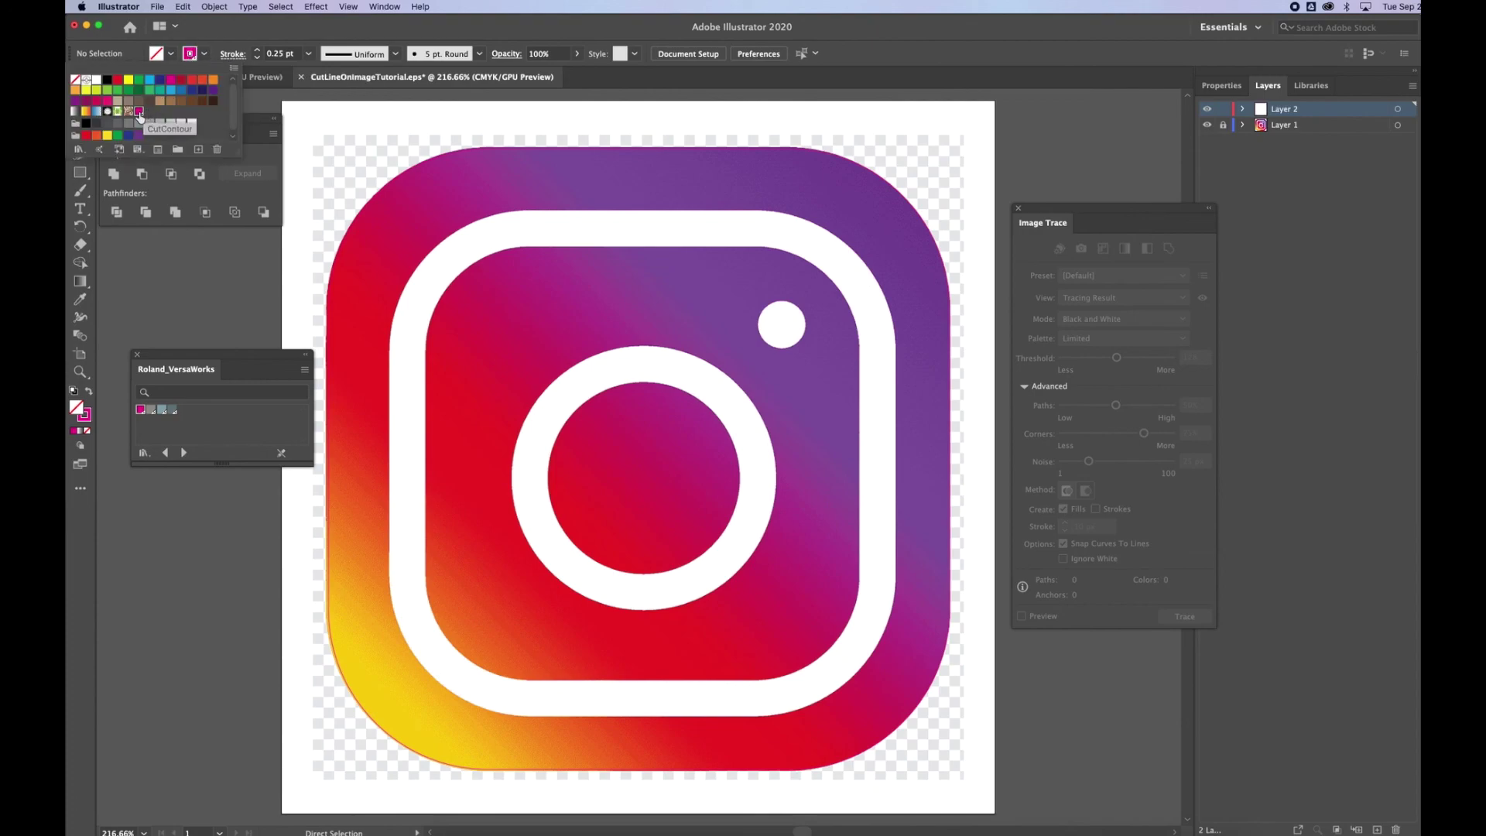